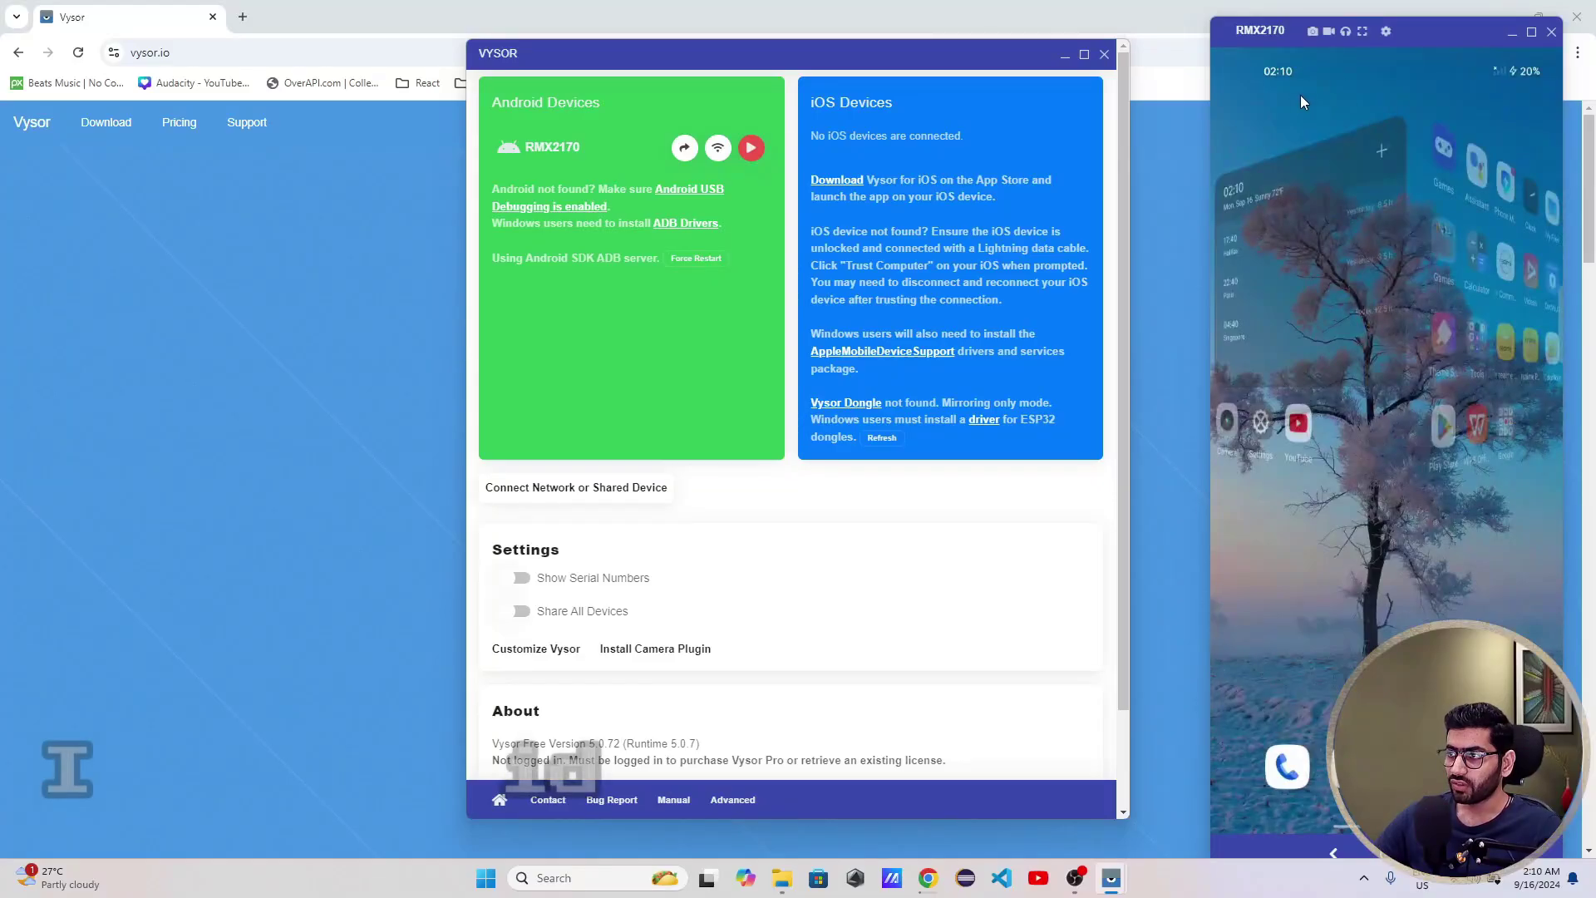
- View the mirrored phone's notification and quick settings shade, and close it
{"action": "left_click_drag", "start_coordinate": [1300, 95], "coordinate": [1285, 396]}
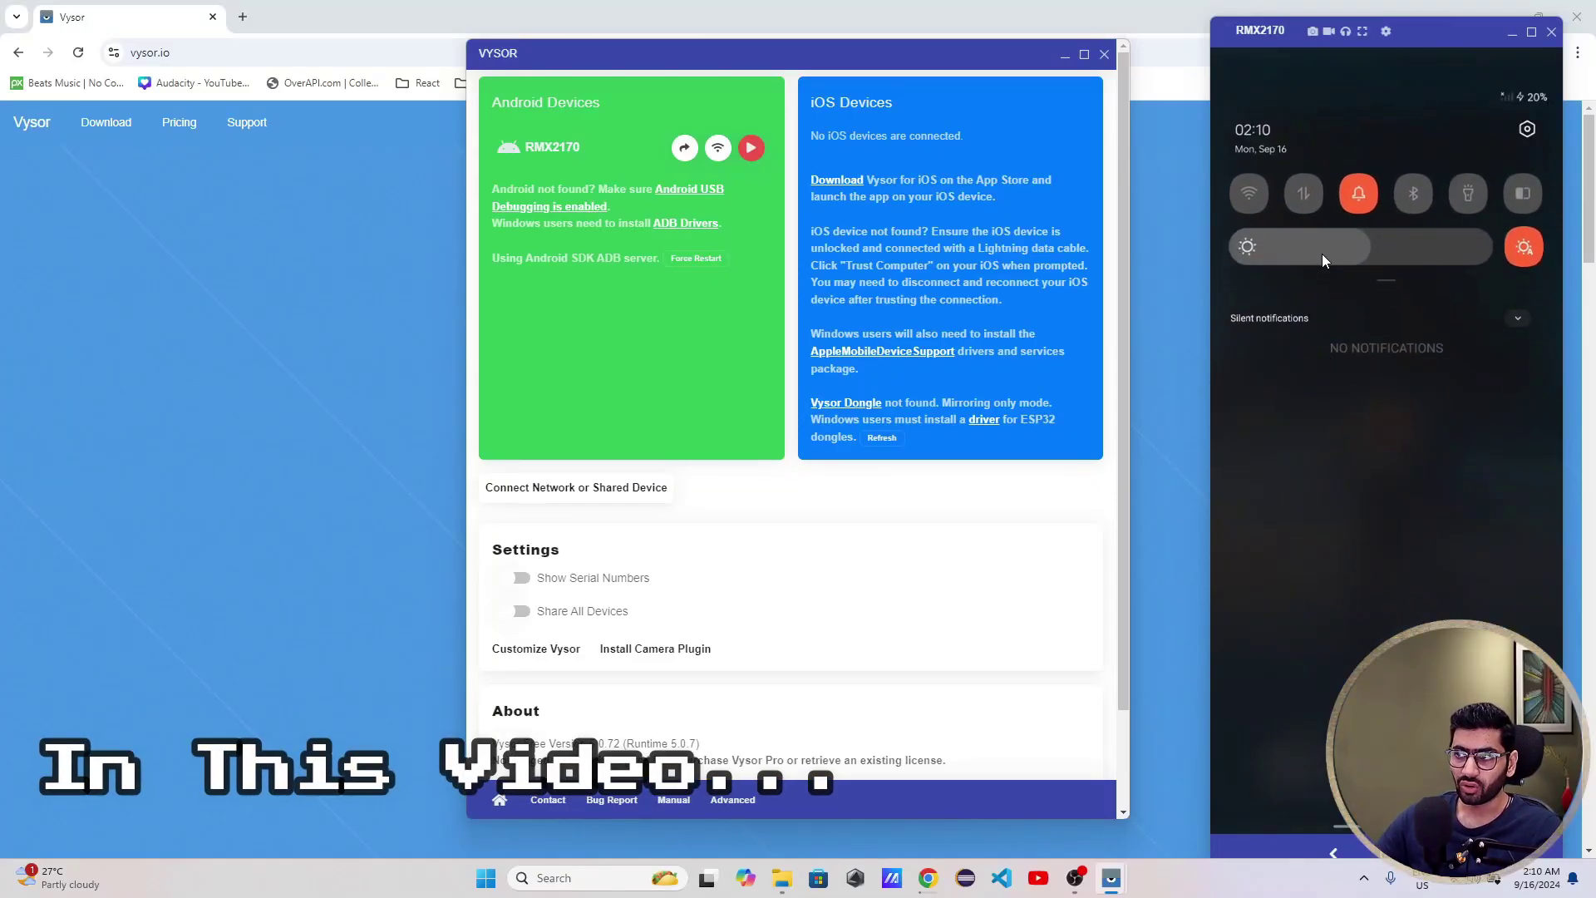
{"action": "left_click_drag", "start_coordinate": [1394, 515], "coordinate": [1396, 339]}
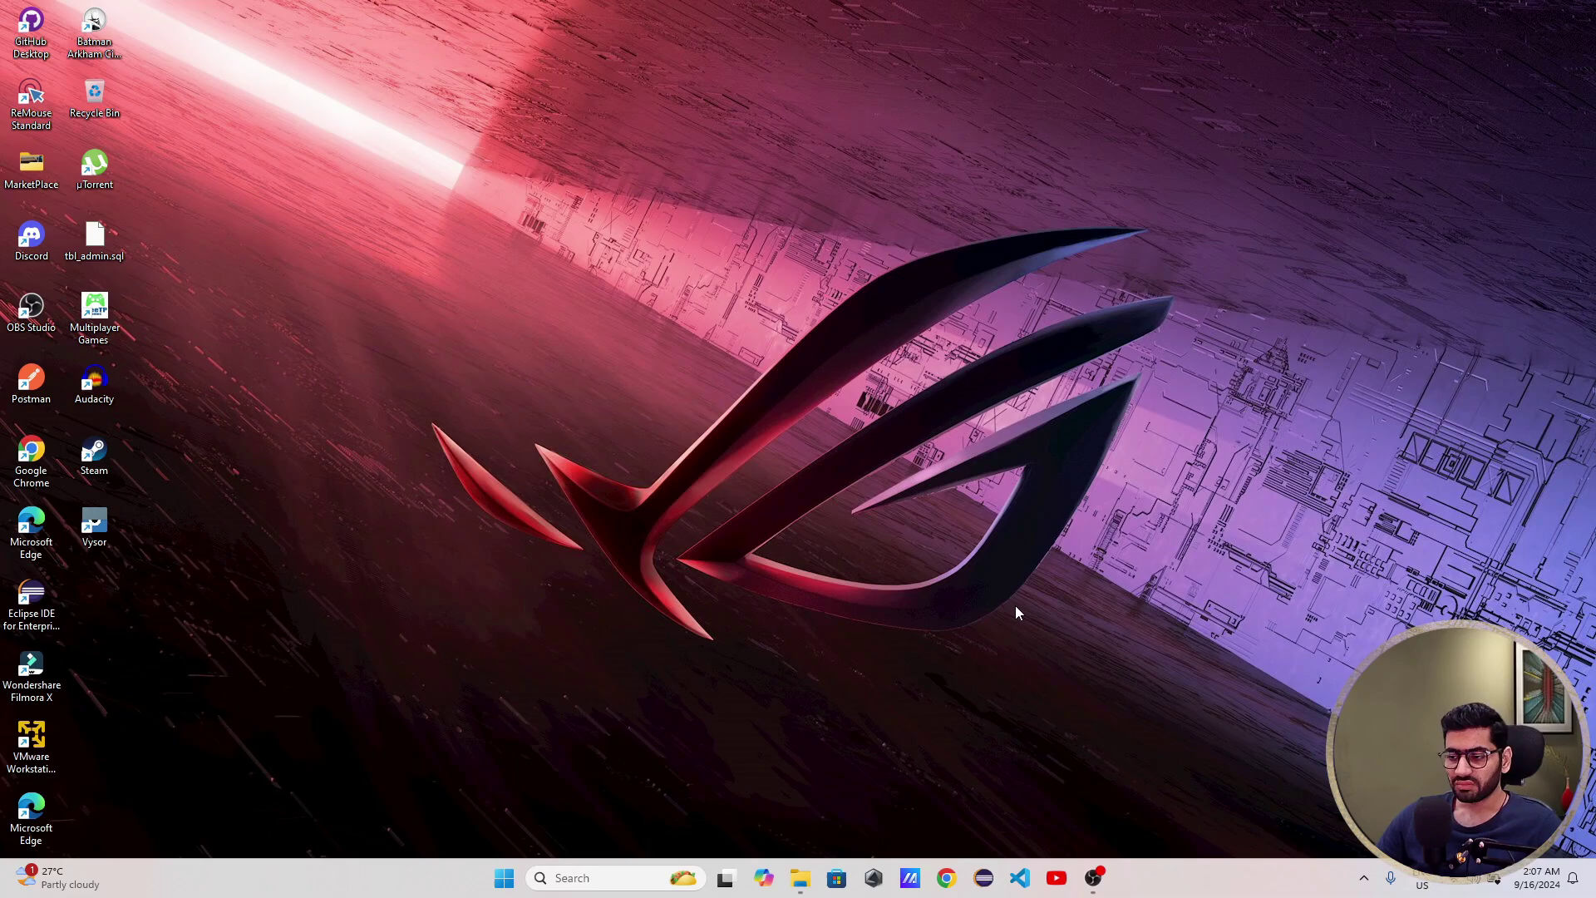
- Open Chrome, maximize it, search for "vysor" and open the vysor.io website
{"action": "left_click", "coordinate": [947, 878]}
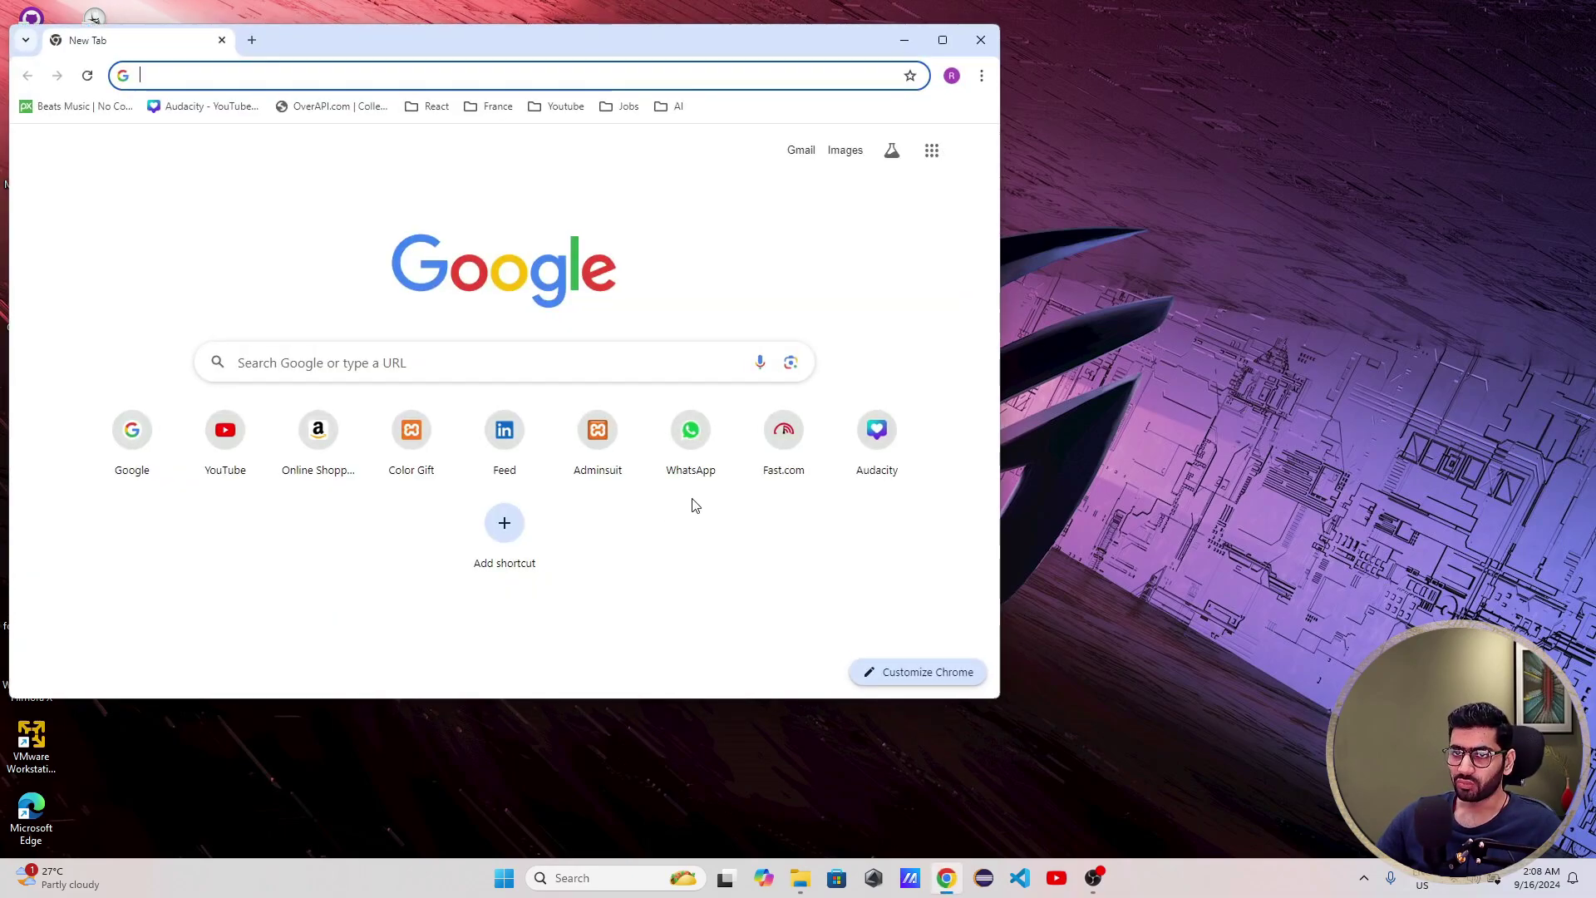
{"action": "double_click", "coordinate": [787, 31]}
{"action": "type", "text": "vys"}
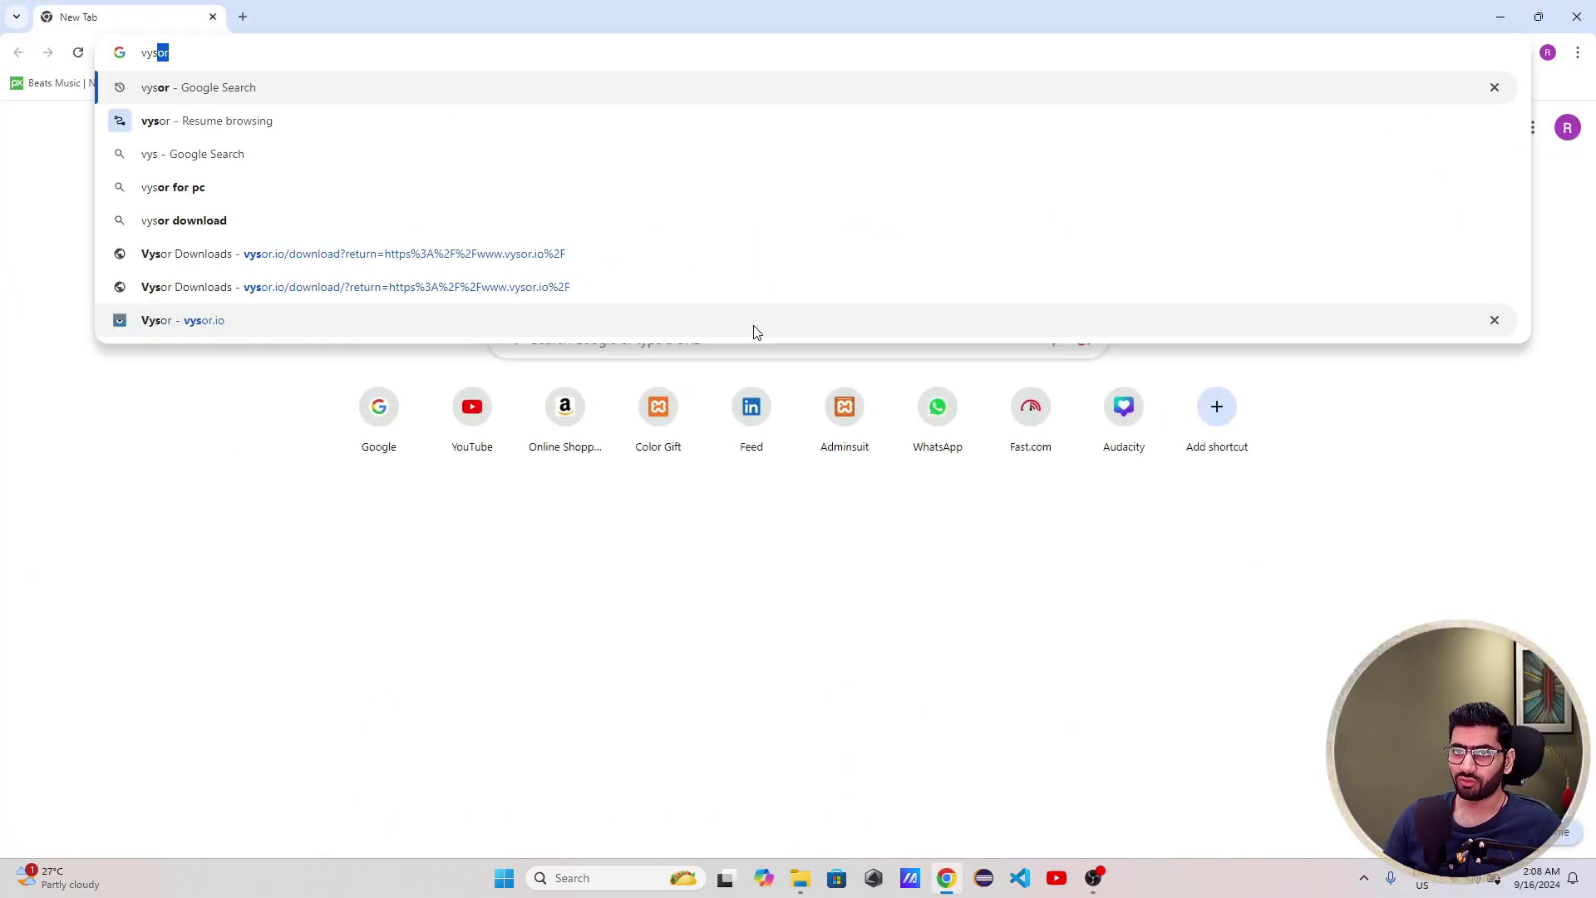
{"action": "key", "text": "Return"}
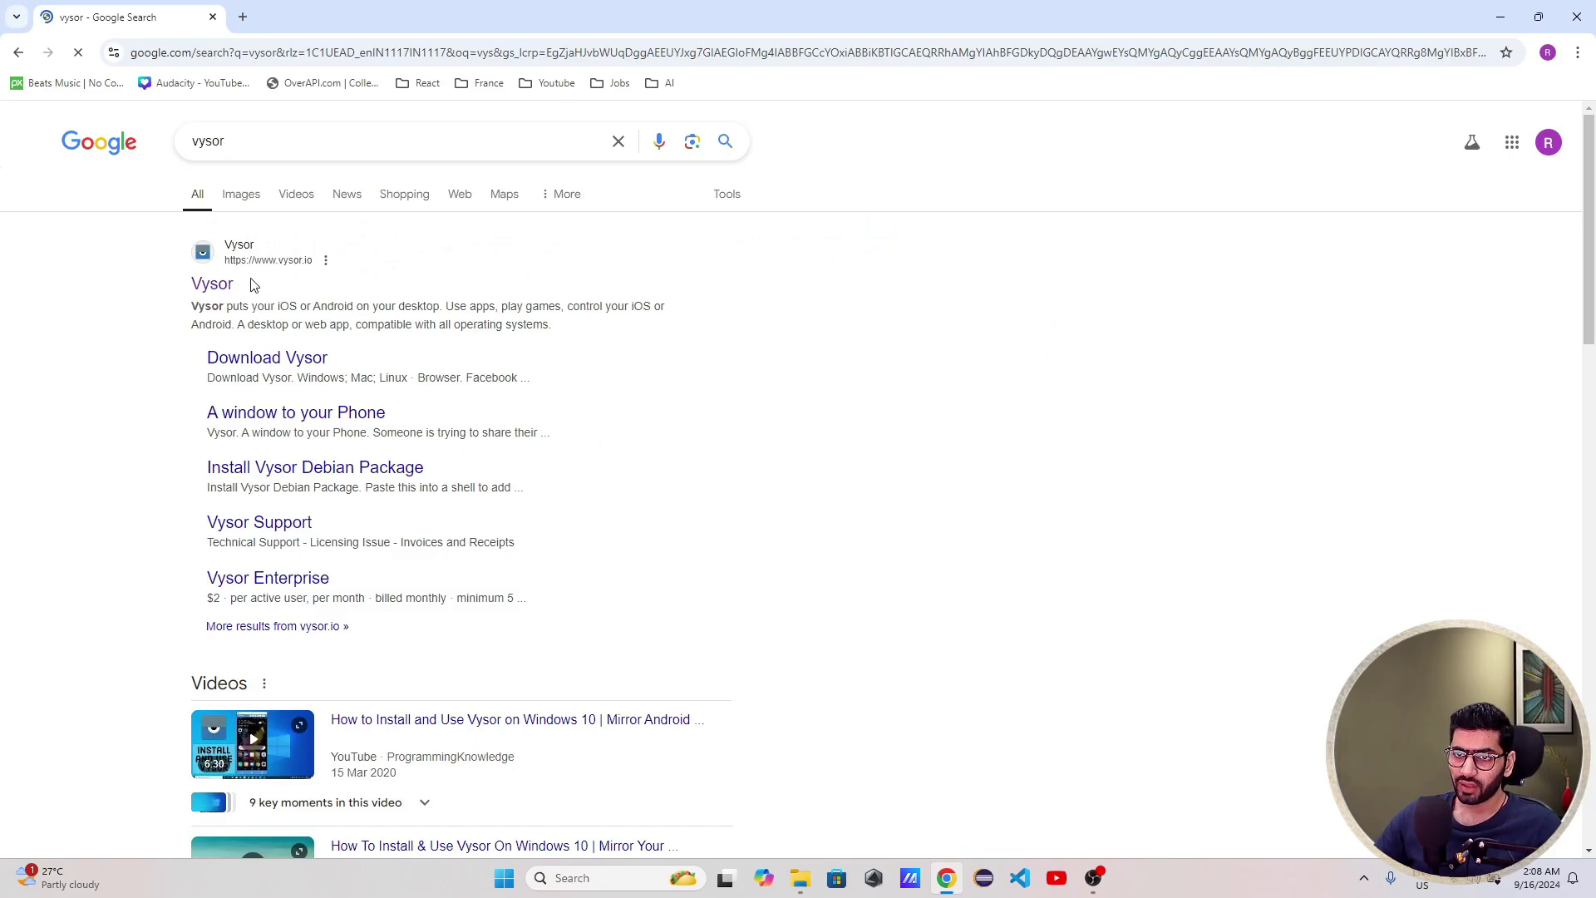
{"action": "left_click", "coordinate": [204, 288]}
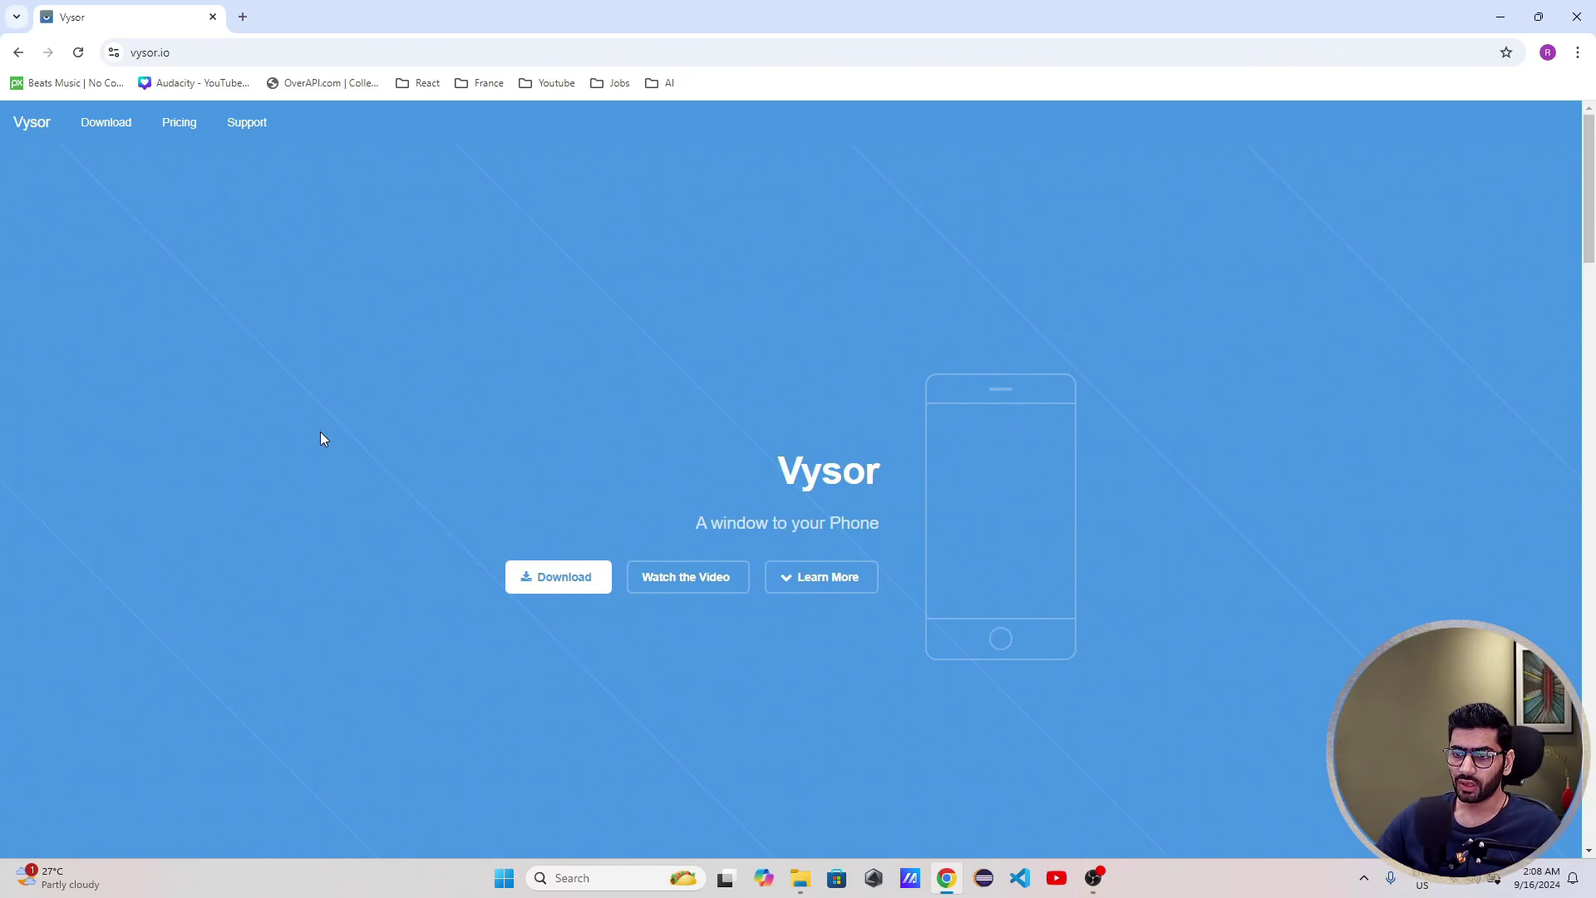
- Start the Windows download of Vysor, pause the duplicate download and run the existing Vysor-win-5.0.7.exe installer
{"action": "left_click", "coordinate": [558, 580]}
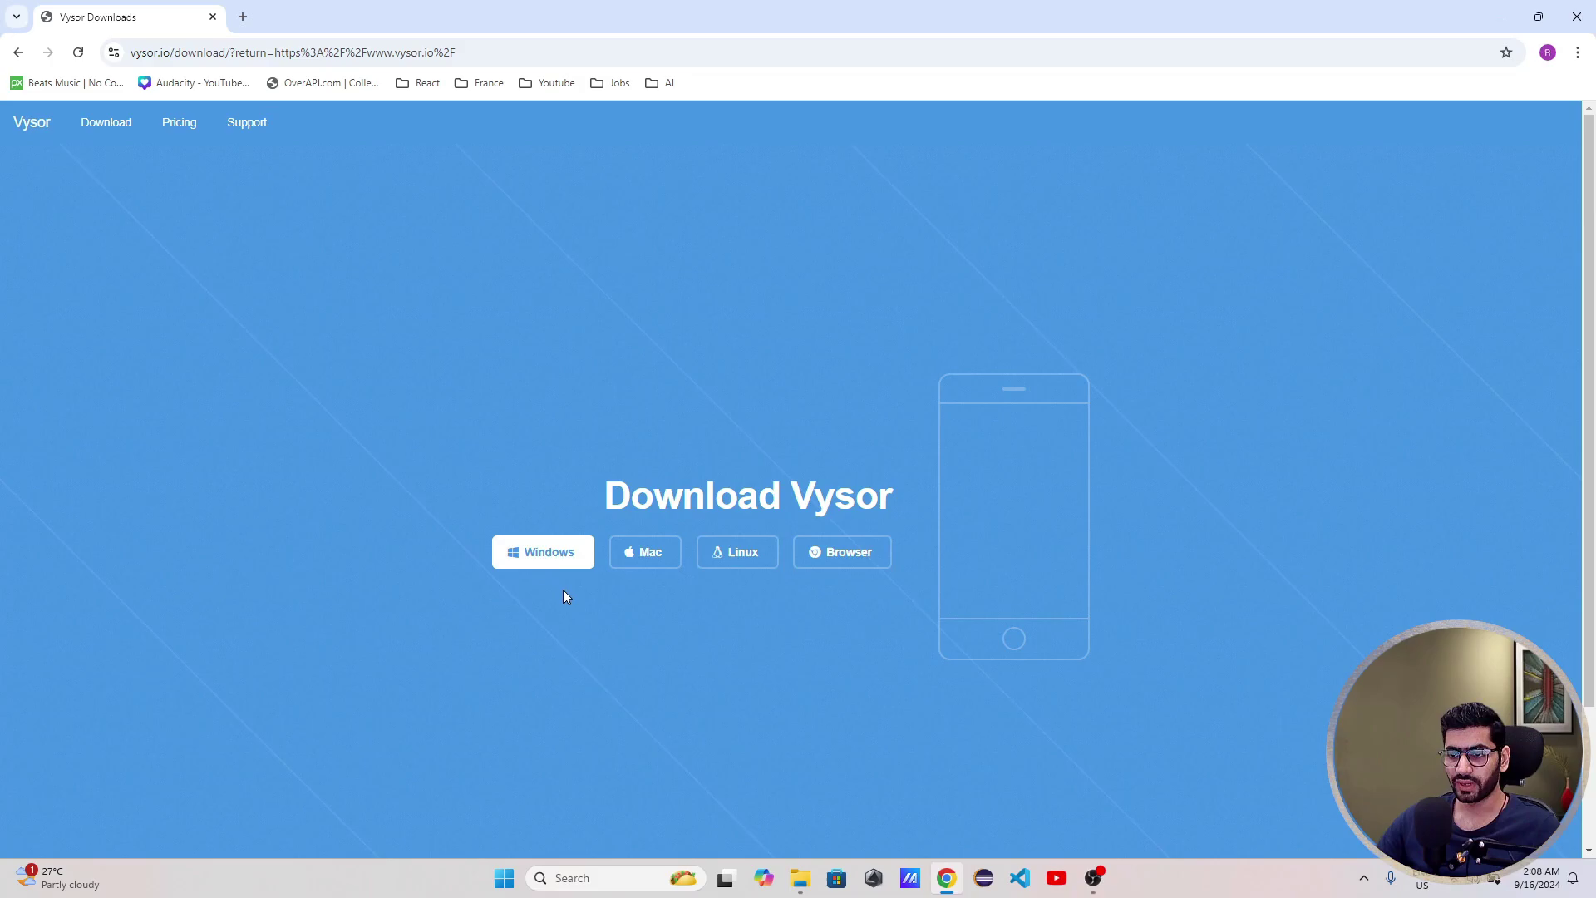
{"action": "left_click", "coordinate": [548, 560]}
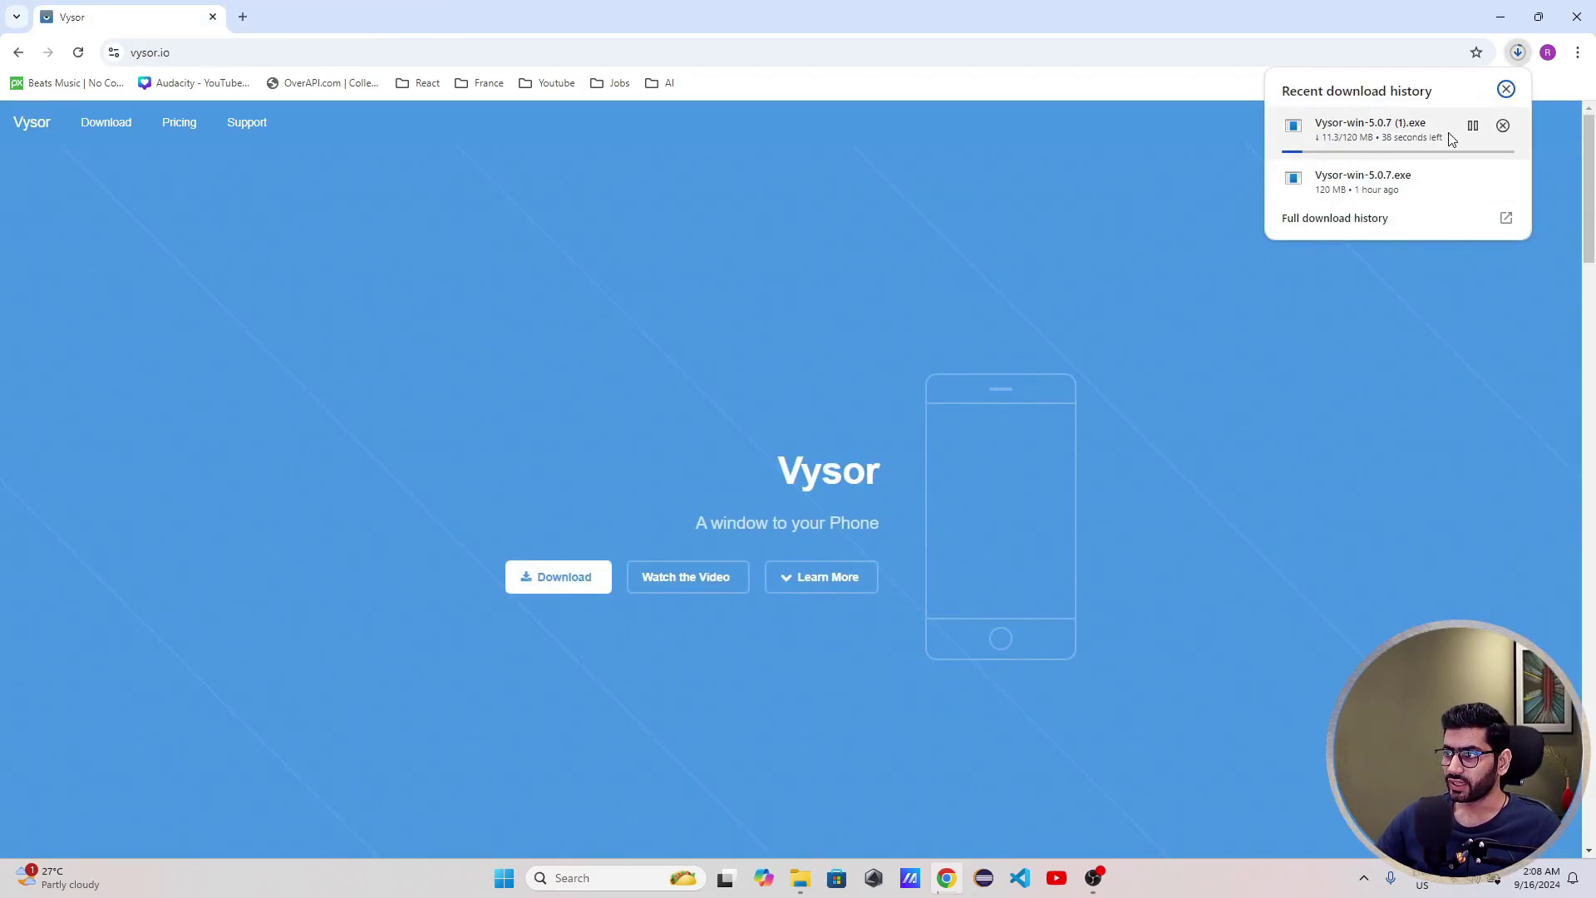
{"action": "left_click", "coordinate": [1473, 126]}
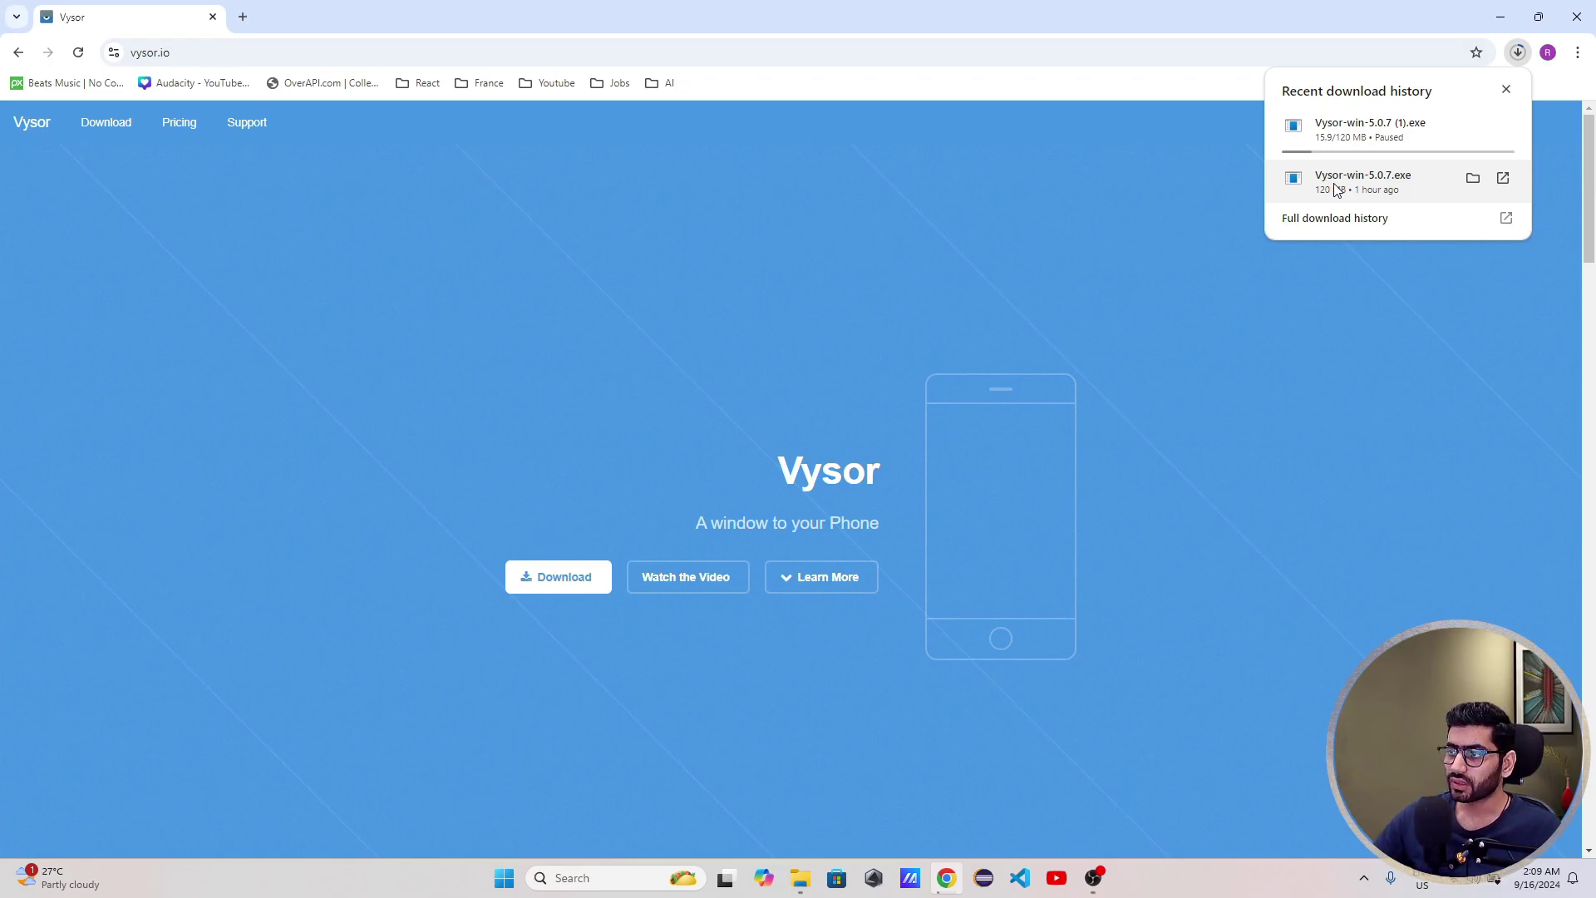
{"action": "left_click", "coordinate": [1338, 175]}
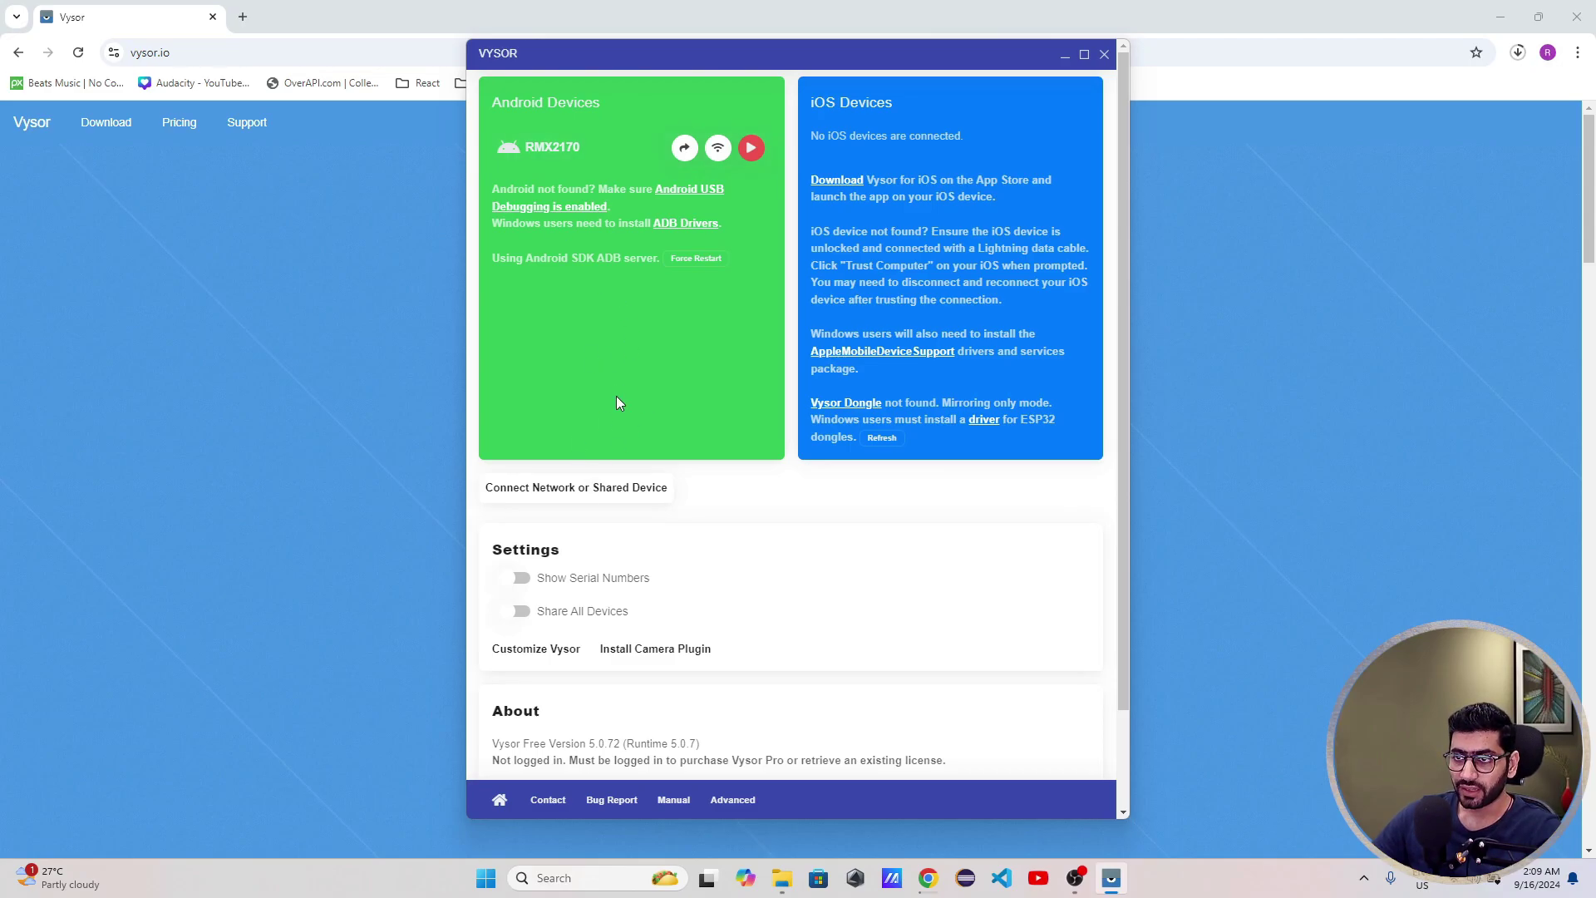
- Start mirroring the RMX2170 Android device and place its mirror window beside the Vysor window
{"action": "left_click", "coordinate": [753, 151]}
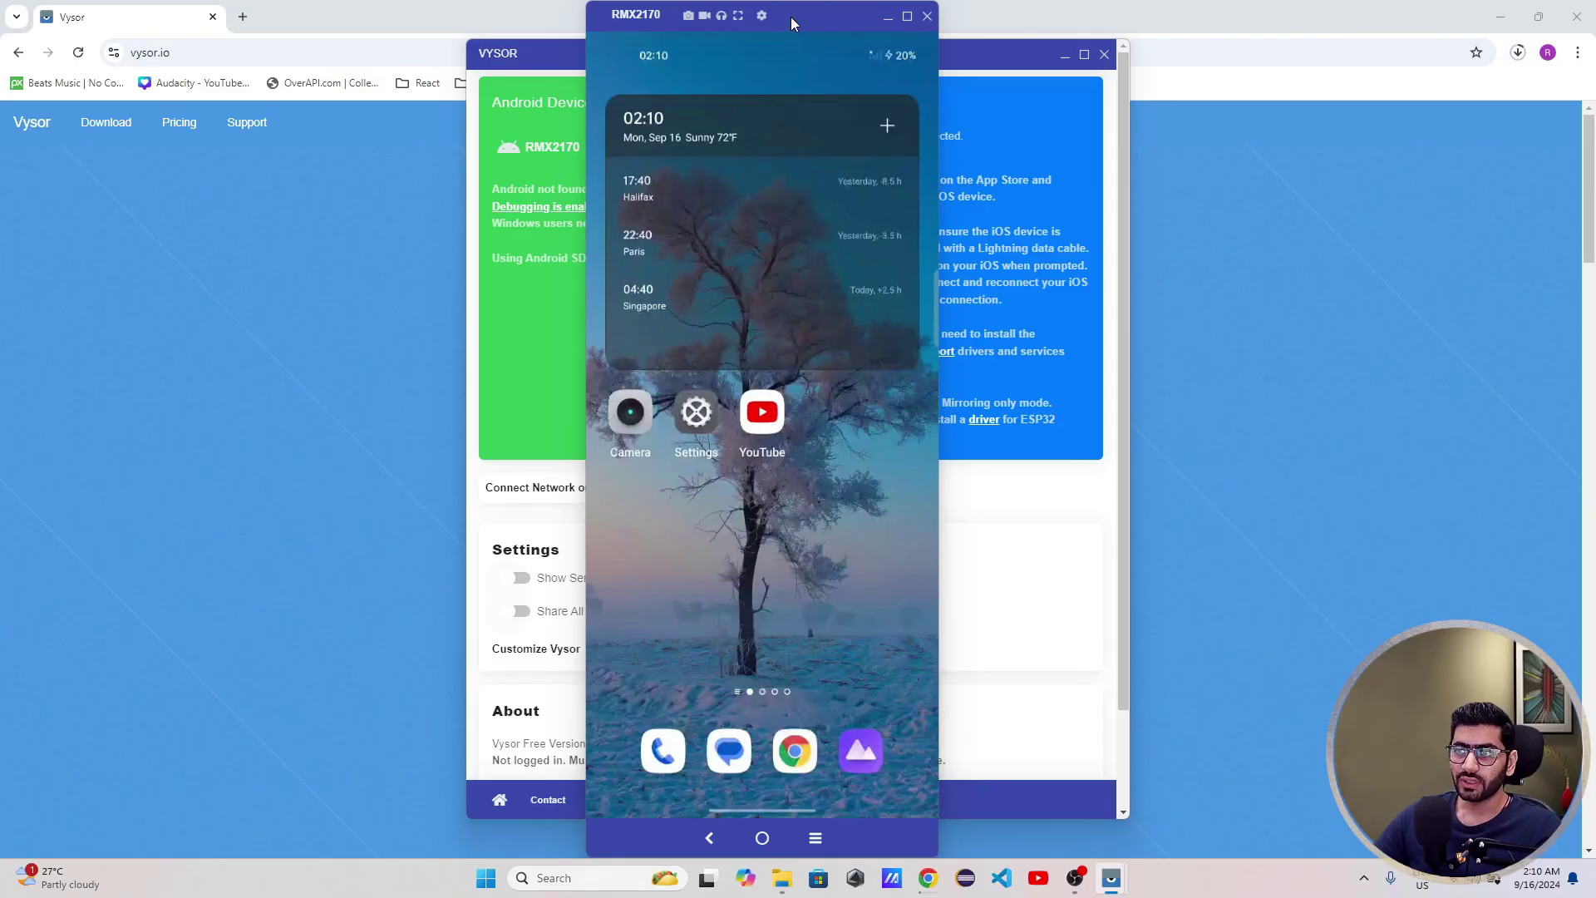
{"action": "left_click_drag", "start_coordinate": [792, 16], "coordinate": [1418, 30]}
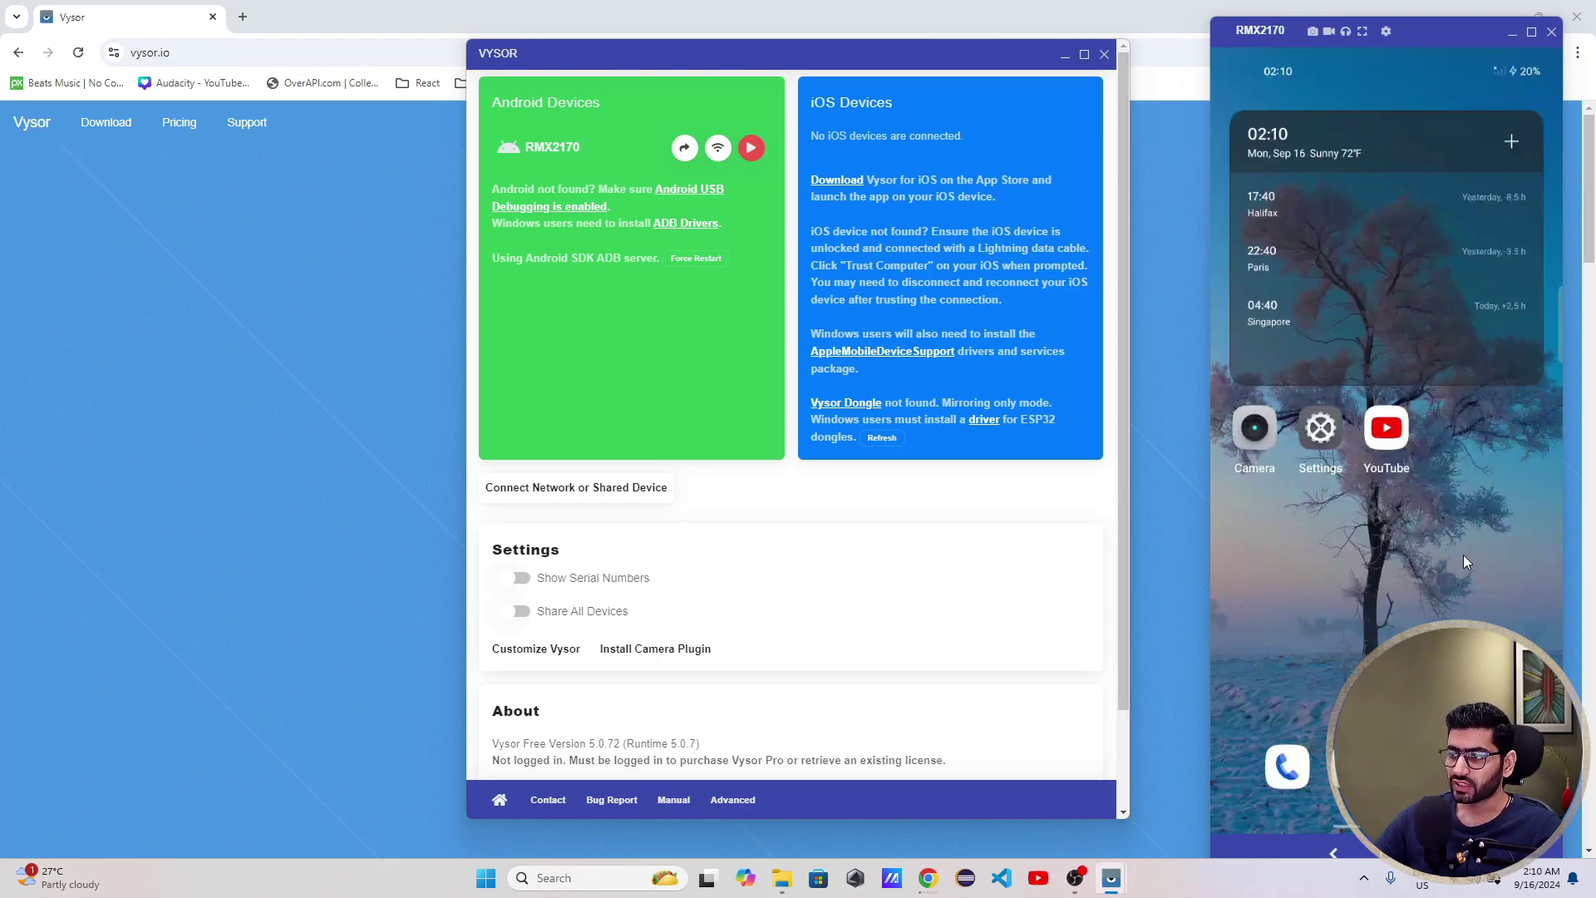
- Look through the mirrored phone's app drawer, home screen pages and quick settings shade
{"action": "left_click_drag", "start_coordinate": [1376, 633], "coordinate": [1422, 357]}
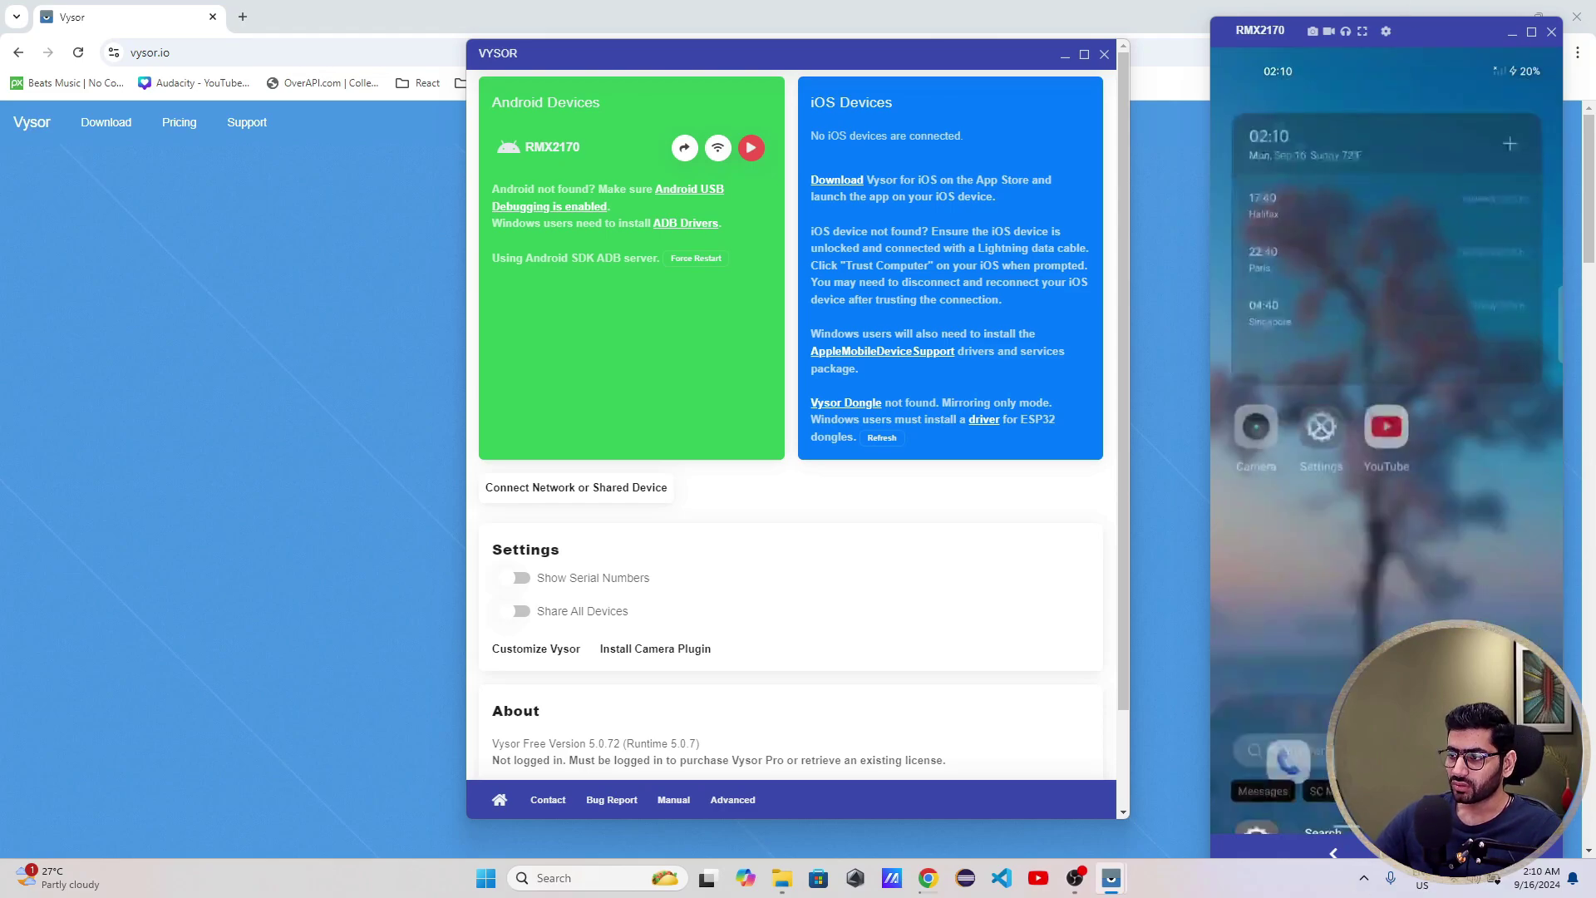
{"action": "left_click_drag", "start_coordinate": [1313, 499], "coordinate": [1237, 513]}
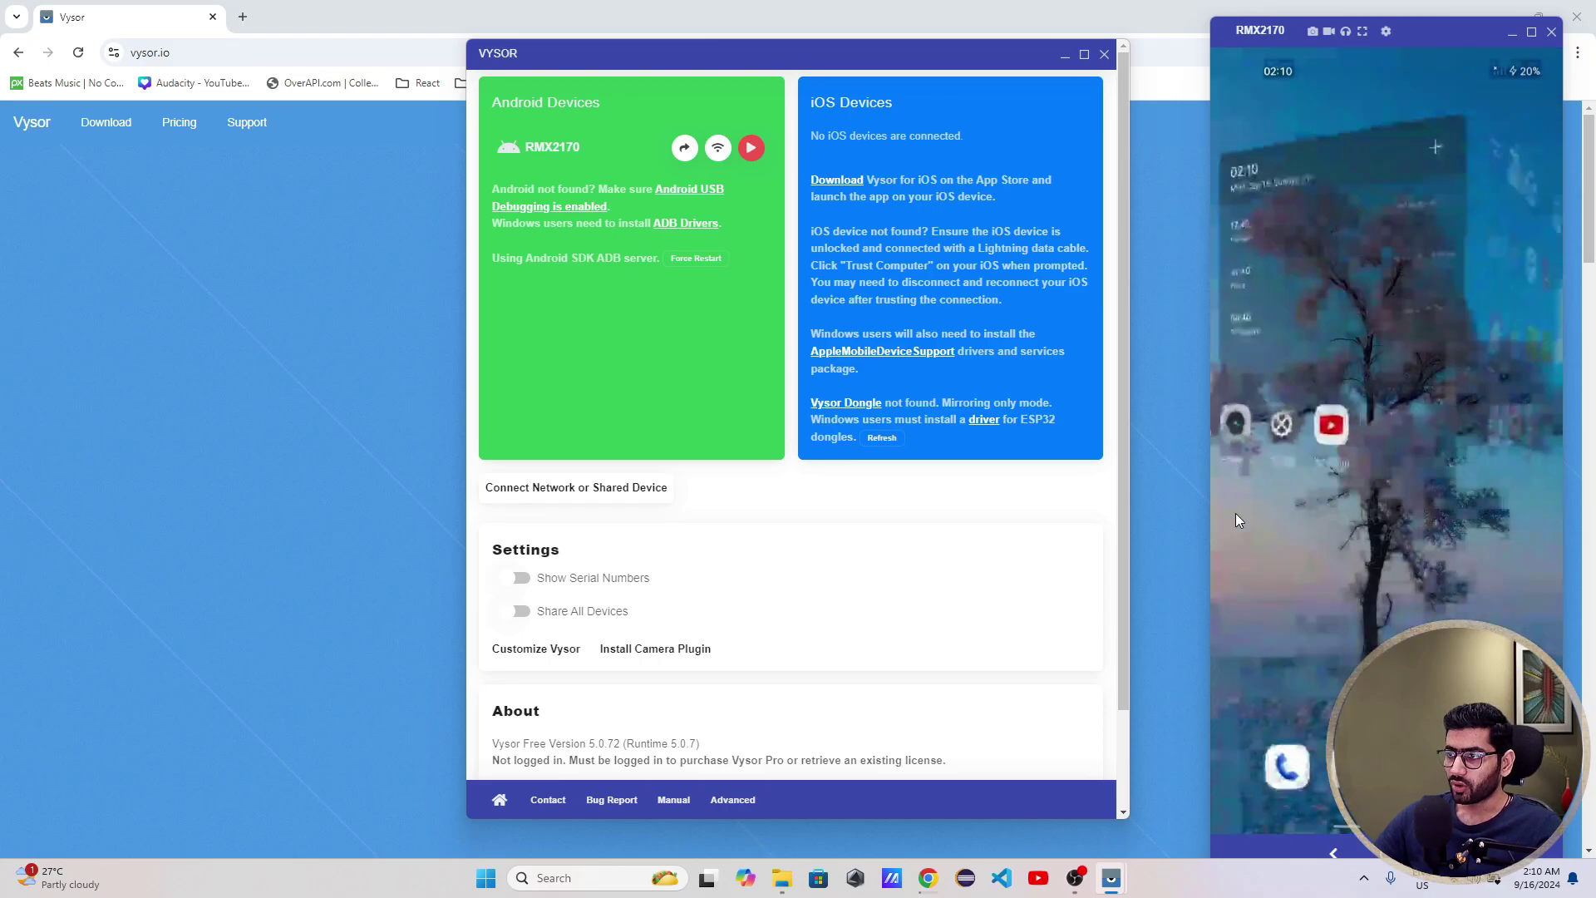
{"action": "left_click_drag", "start_coordinate": [1383, 539], "coordinate": [1497, 540]}
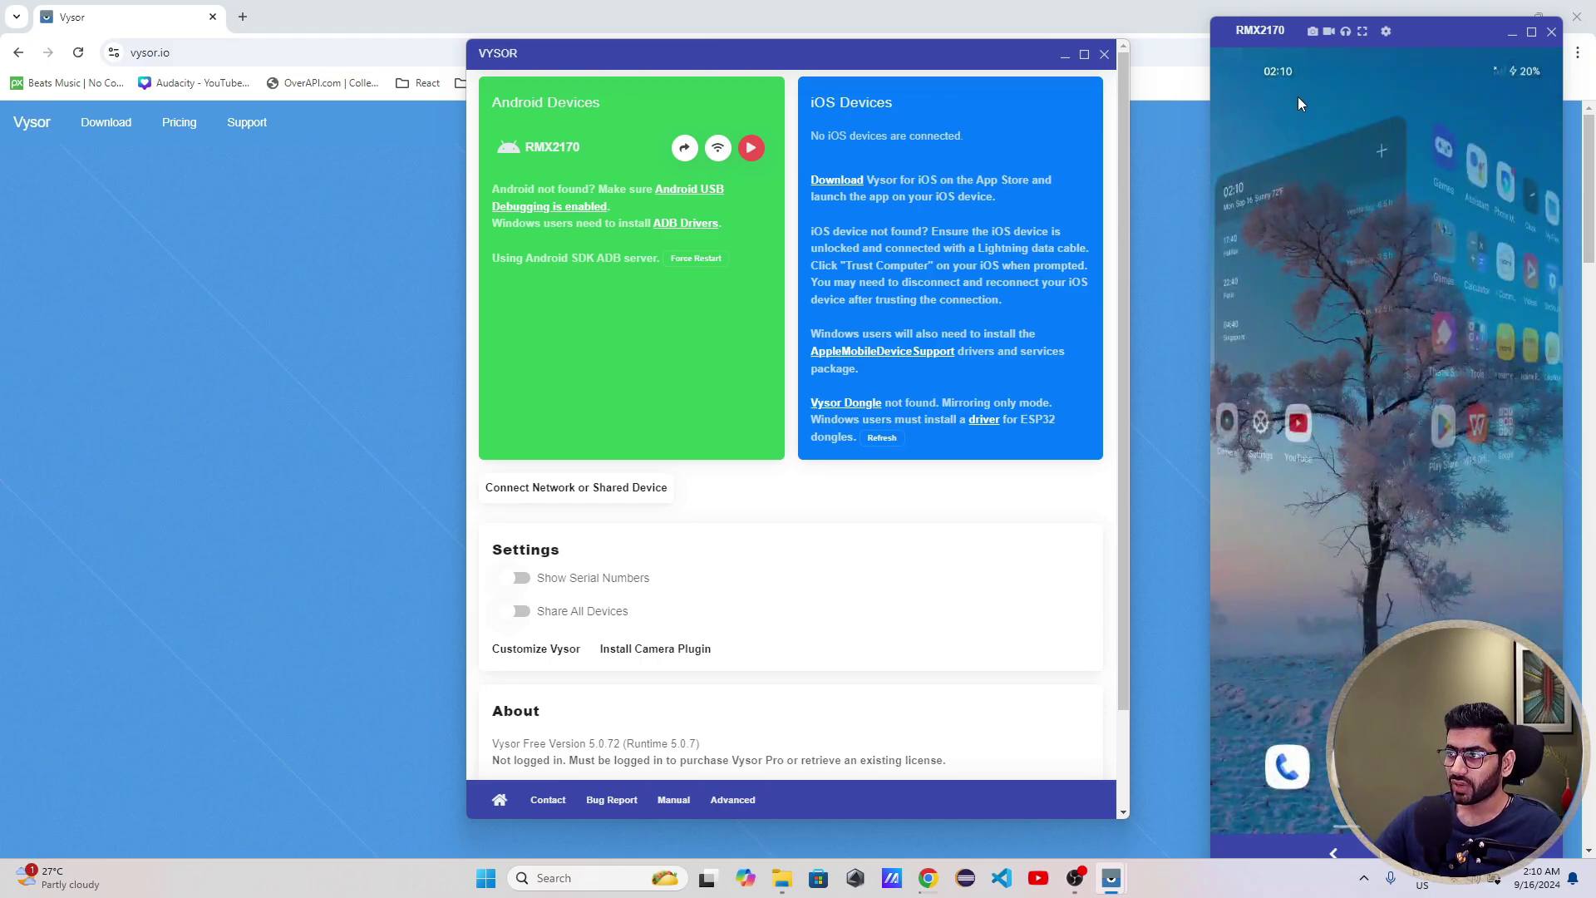
{"action": "left_click_drag", "start_coordinate": [1299, 100], "coordinate": [1306, 250]}
{"action": "left_click_drag", "start_coordinate": [1361, 64], "coordinate": [1231, 291]}
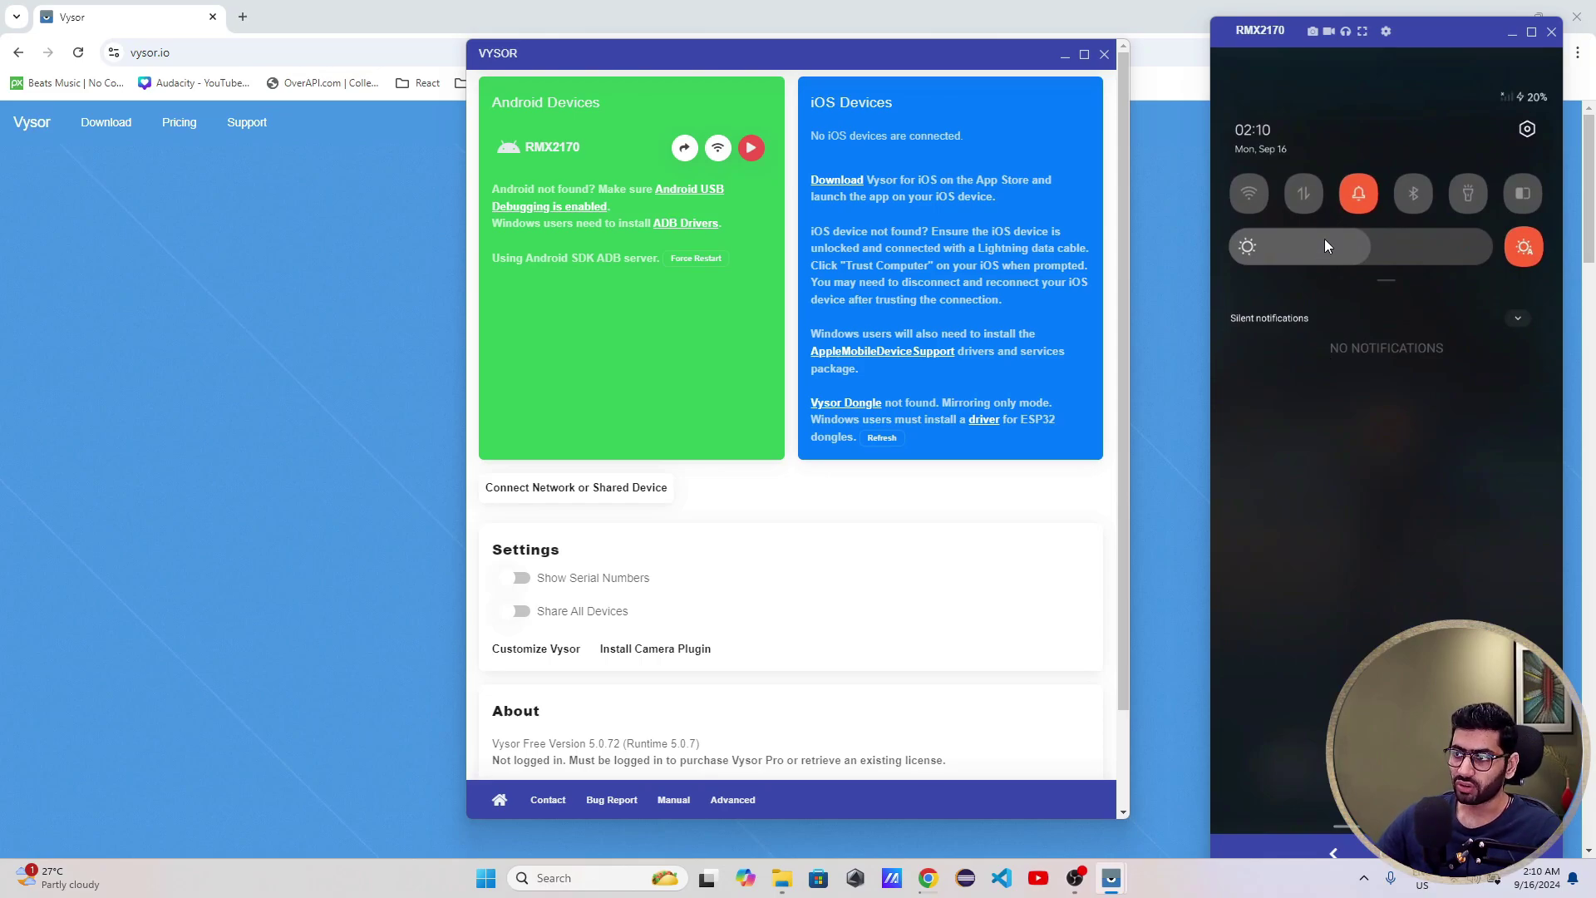
{"action": "left_click", "coordinate": [1364, 448]}
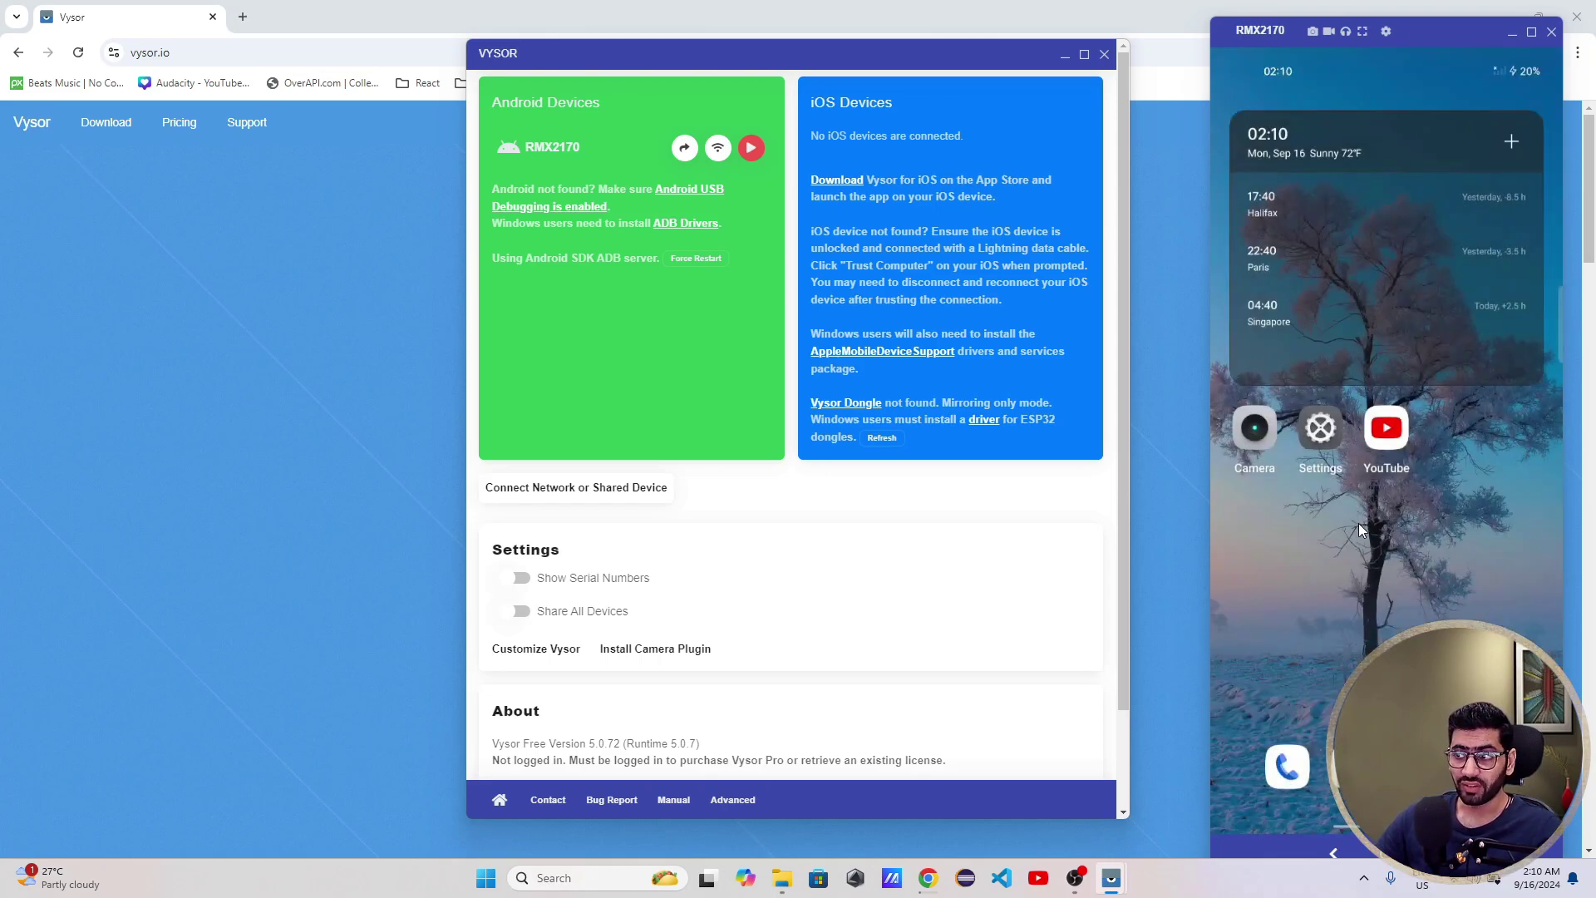
- Uninstall the Vysor app found on the last home screen page of the mirrored phone
{"action": "scroll", "coordinate": [1356, 528], "scroll_direction": "down", "scroll_amount": 2}
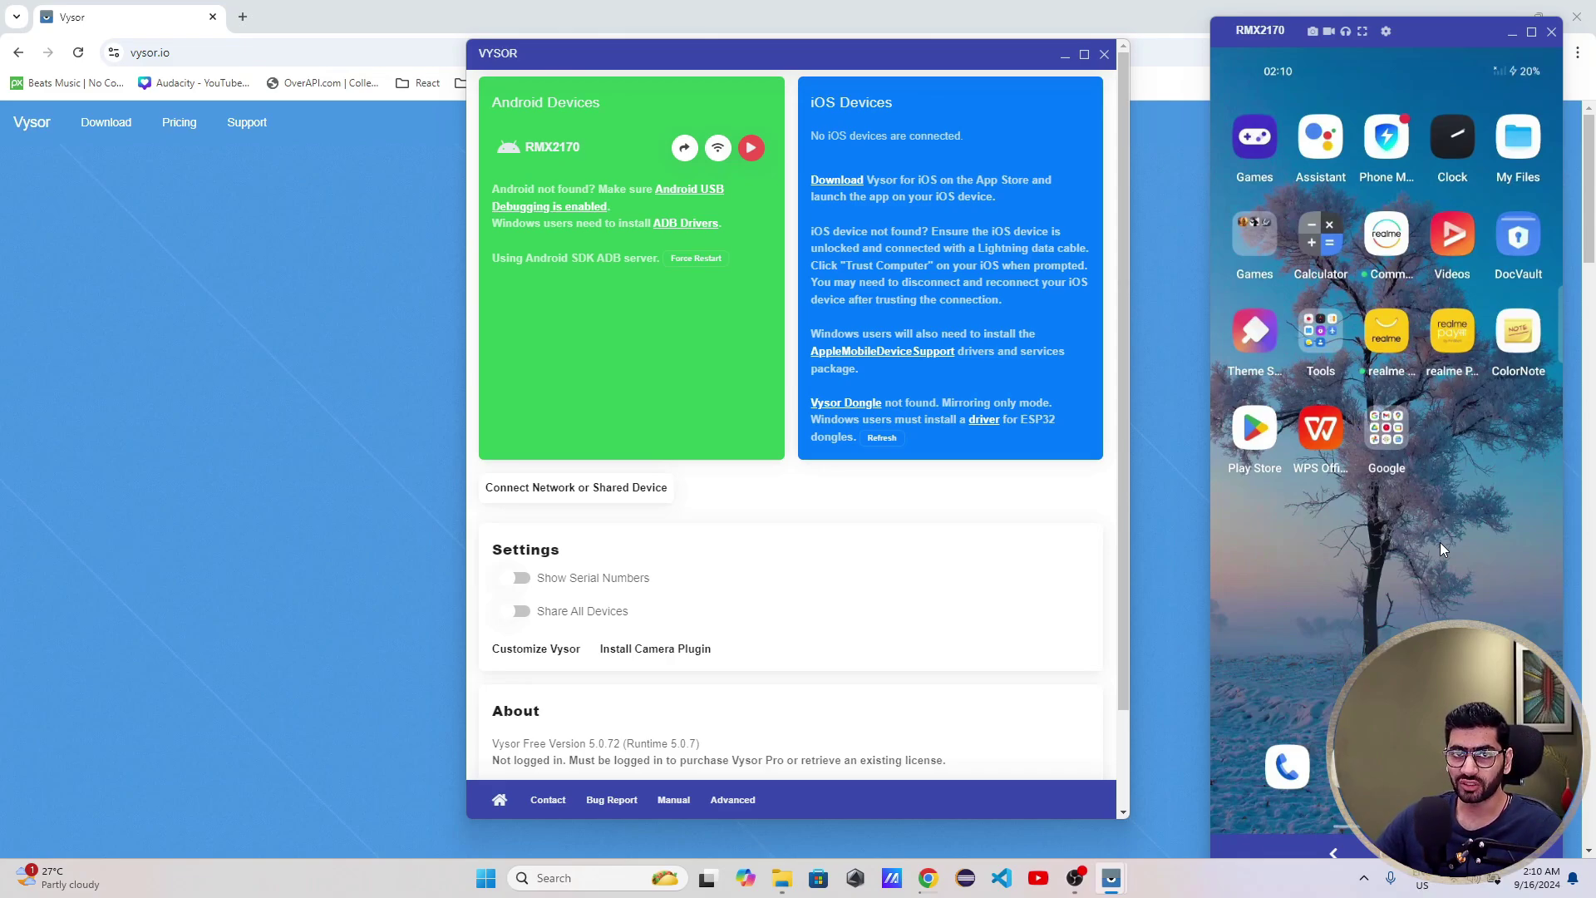
{"action": "left_click_drag", "start_coordinate": [1485, 566], "coordinate": [1153, 647]}
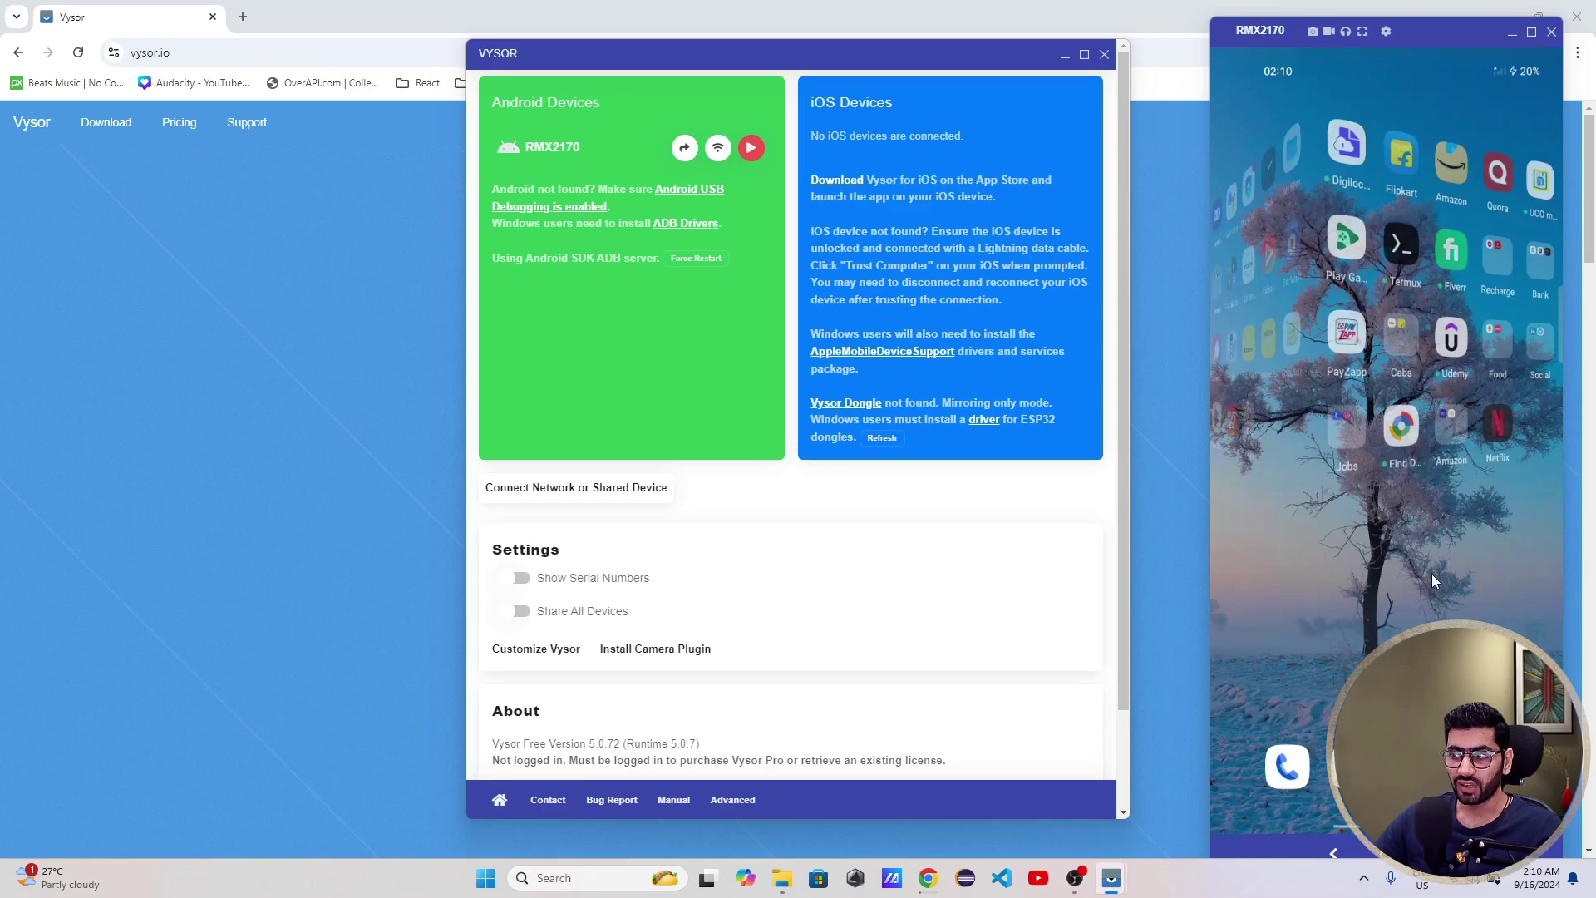
{"action": "left_click_drag", "start_coordinate": [1432, 575], "coordinate": [1272, 556]}
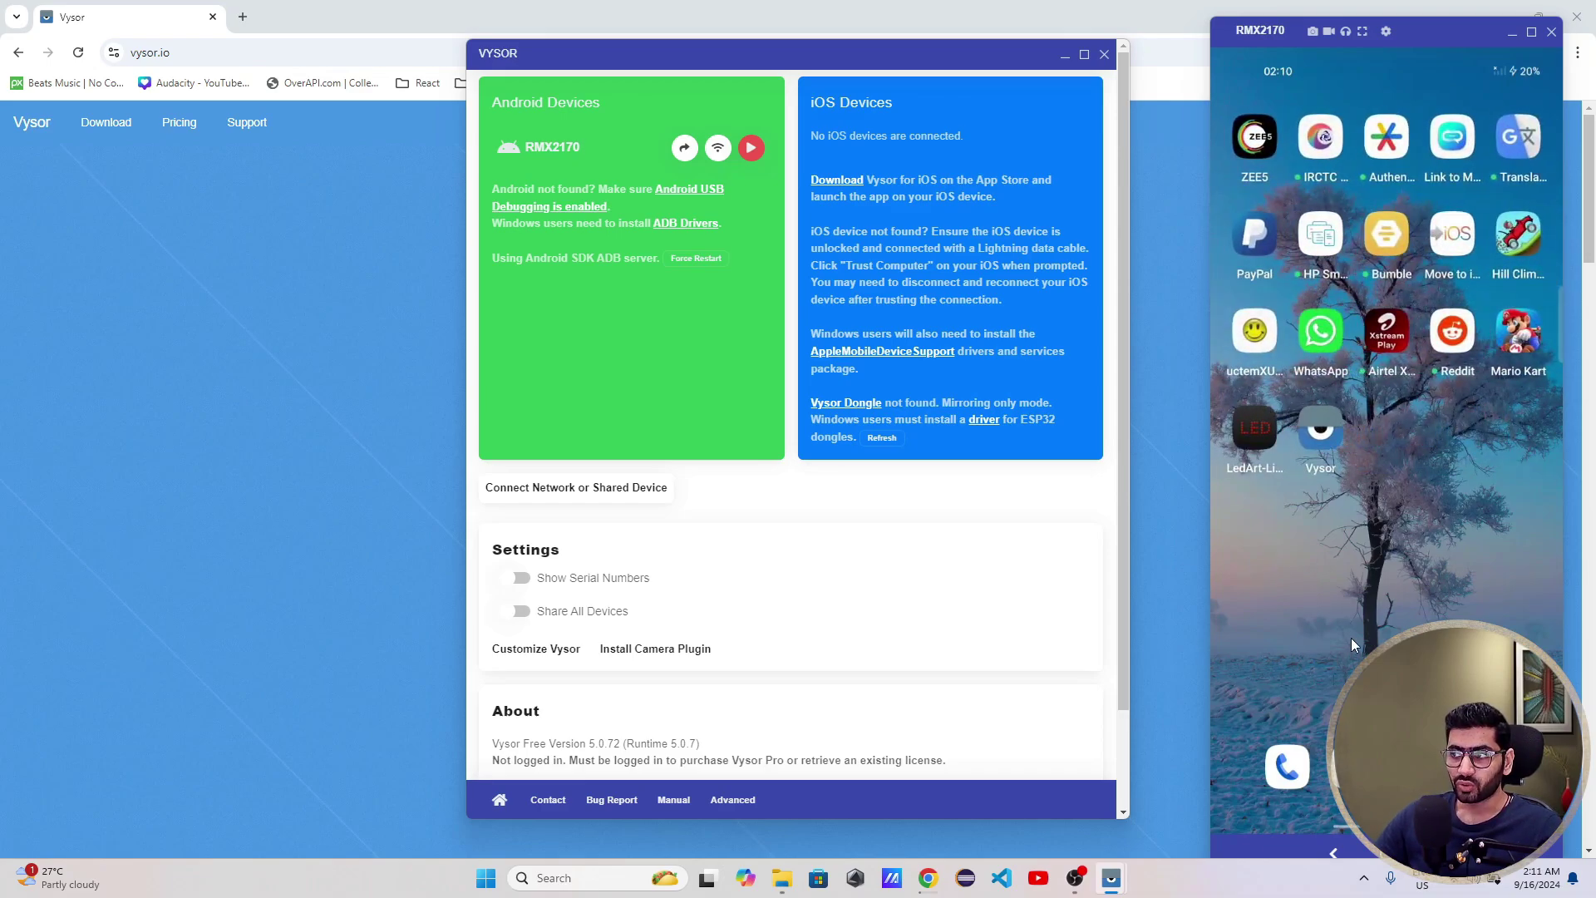
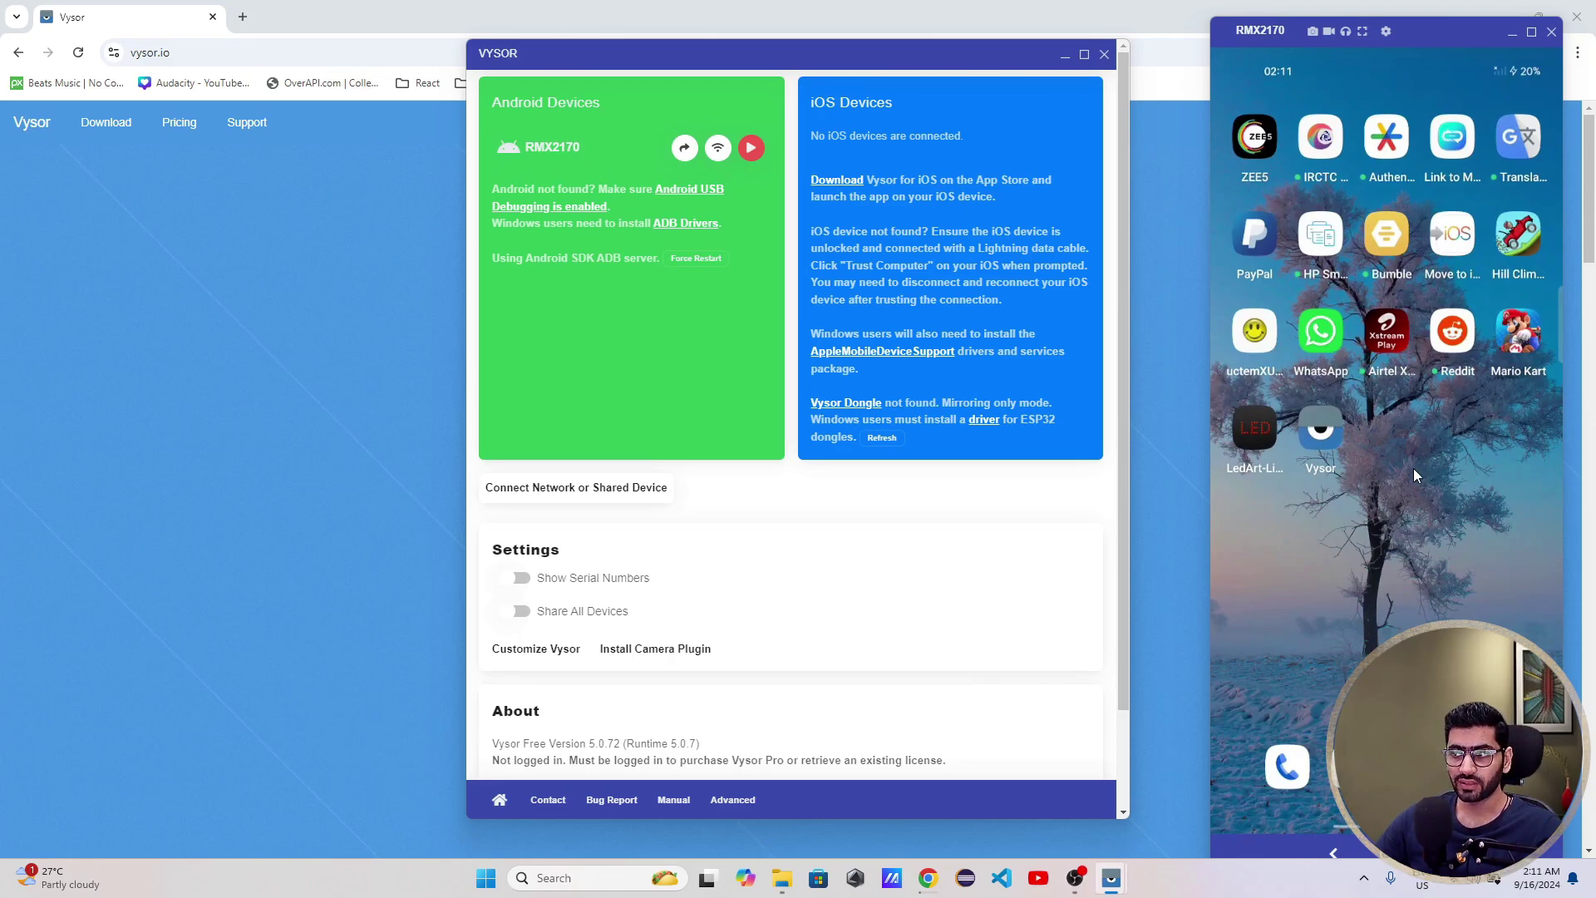
{"action": "left_click", "coordinate": [1322, 438]}
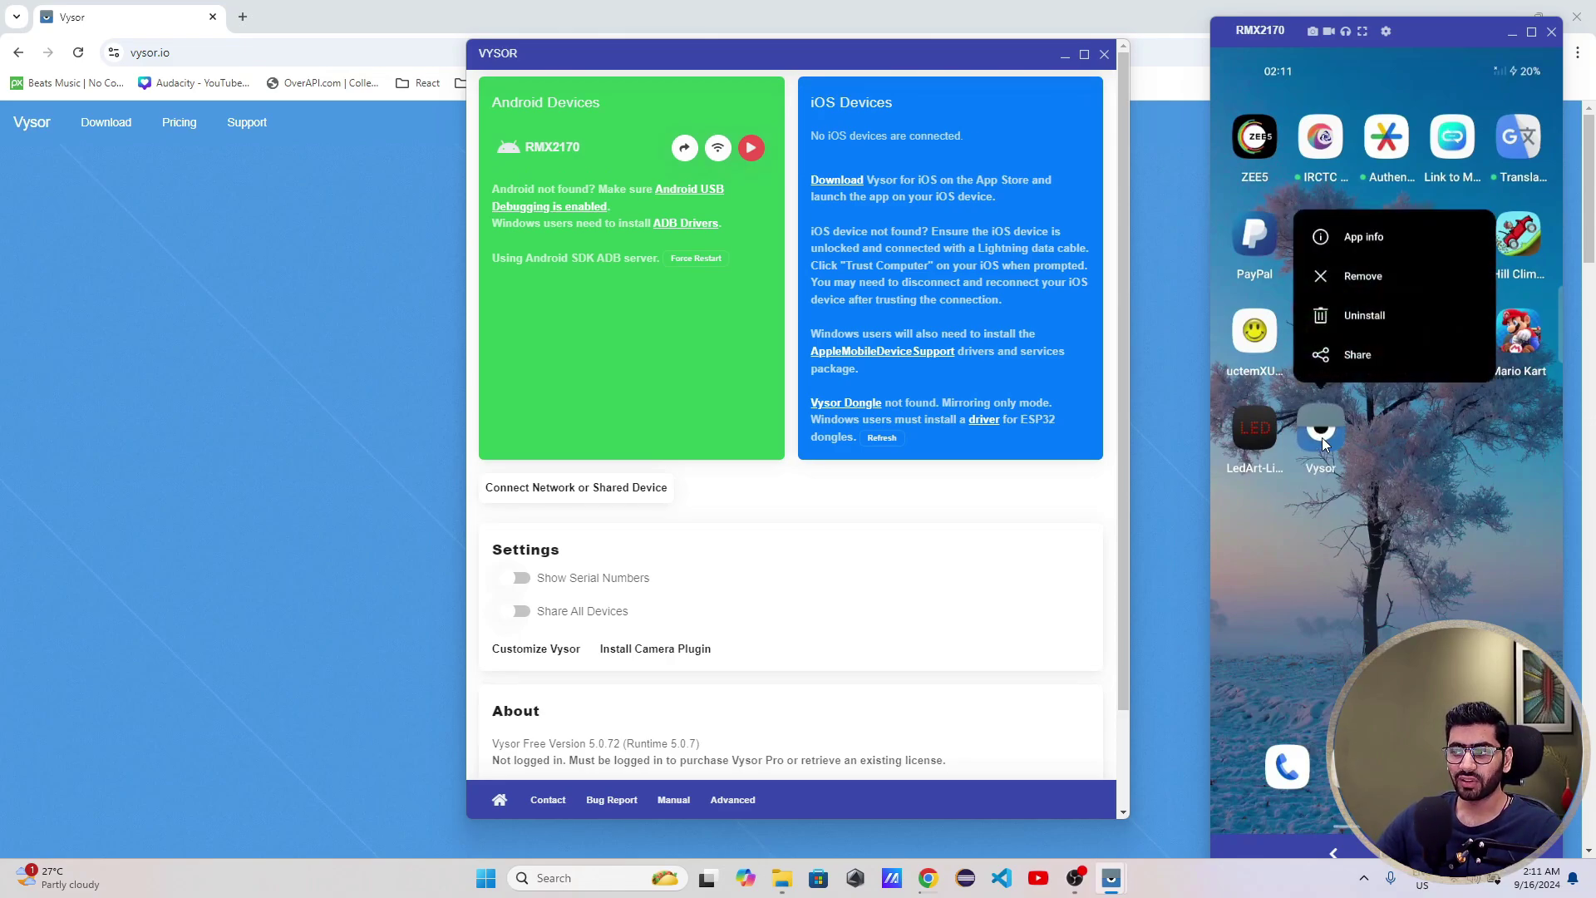
{"action": "left_click", "coordinate": [1366, 316]}
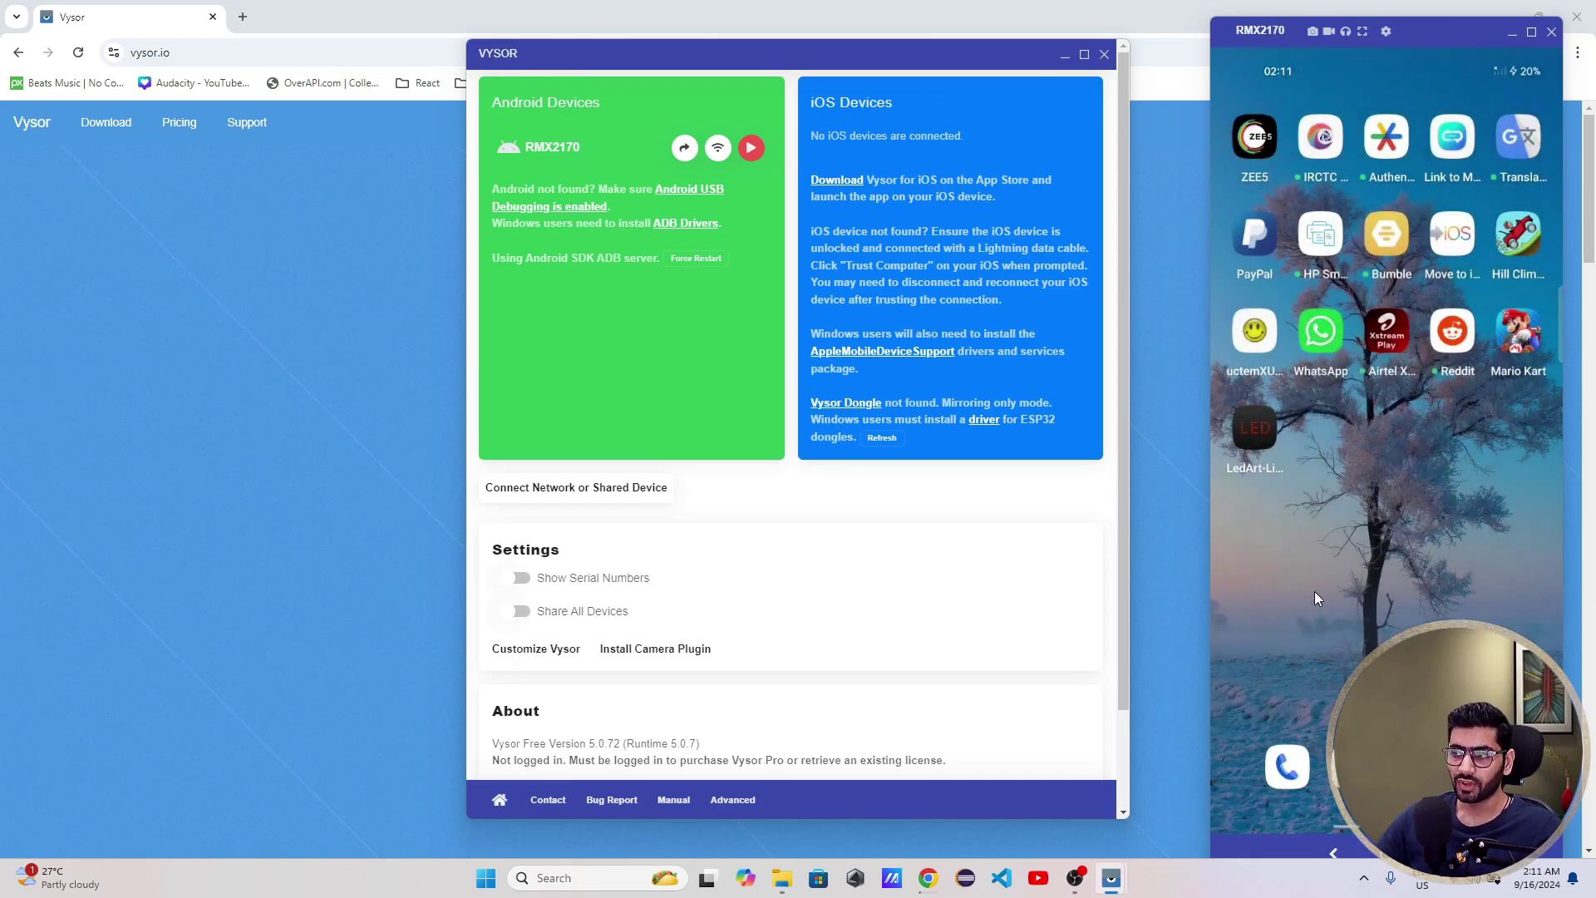
- Browse the phone's home screen pages back to the Google feed and return to the page with the clock widget
{"action": "left_click_drag", "start_coordinate": [1483, 479], "coordinate": [1490, 534]}
{"action": "left_click_drag", "start_coordinate": [1251, 512], "coordinate": [1458, 588]}
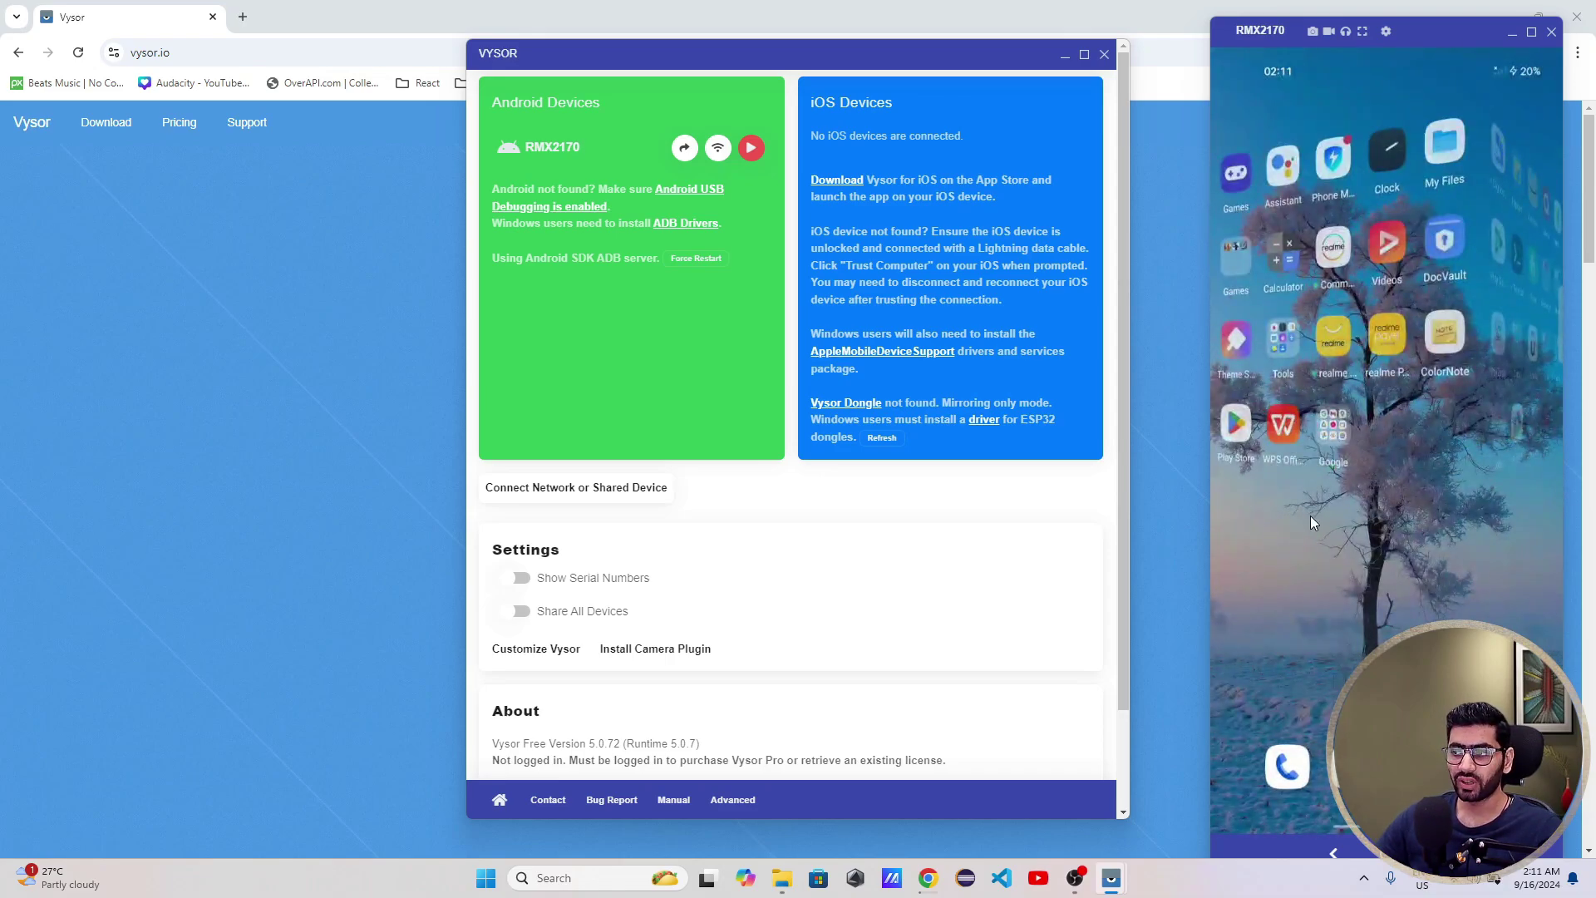
{"action": "left_click_drag", "start_coordinate": [1310, 514], "coordinate": [1488, 524]}
{"action": "left_click_drag", "start_coordinate": [1350, 538], "coordinate": [1523, 552]}
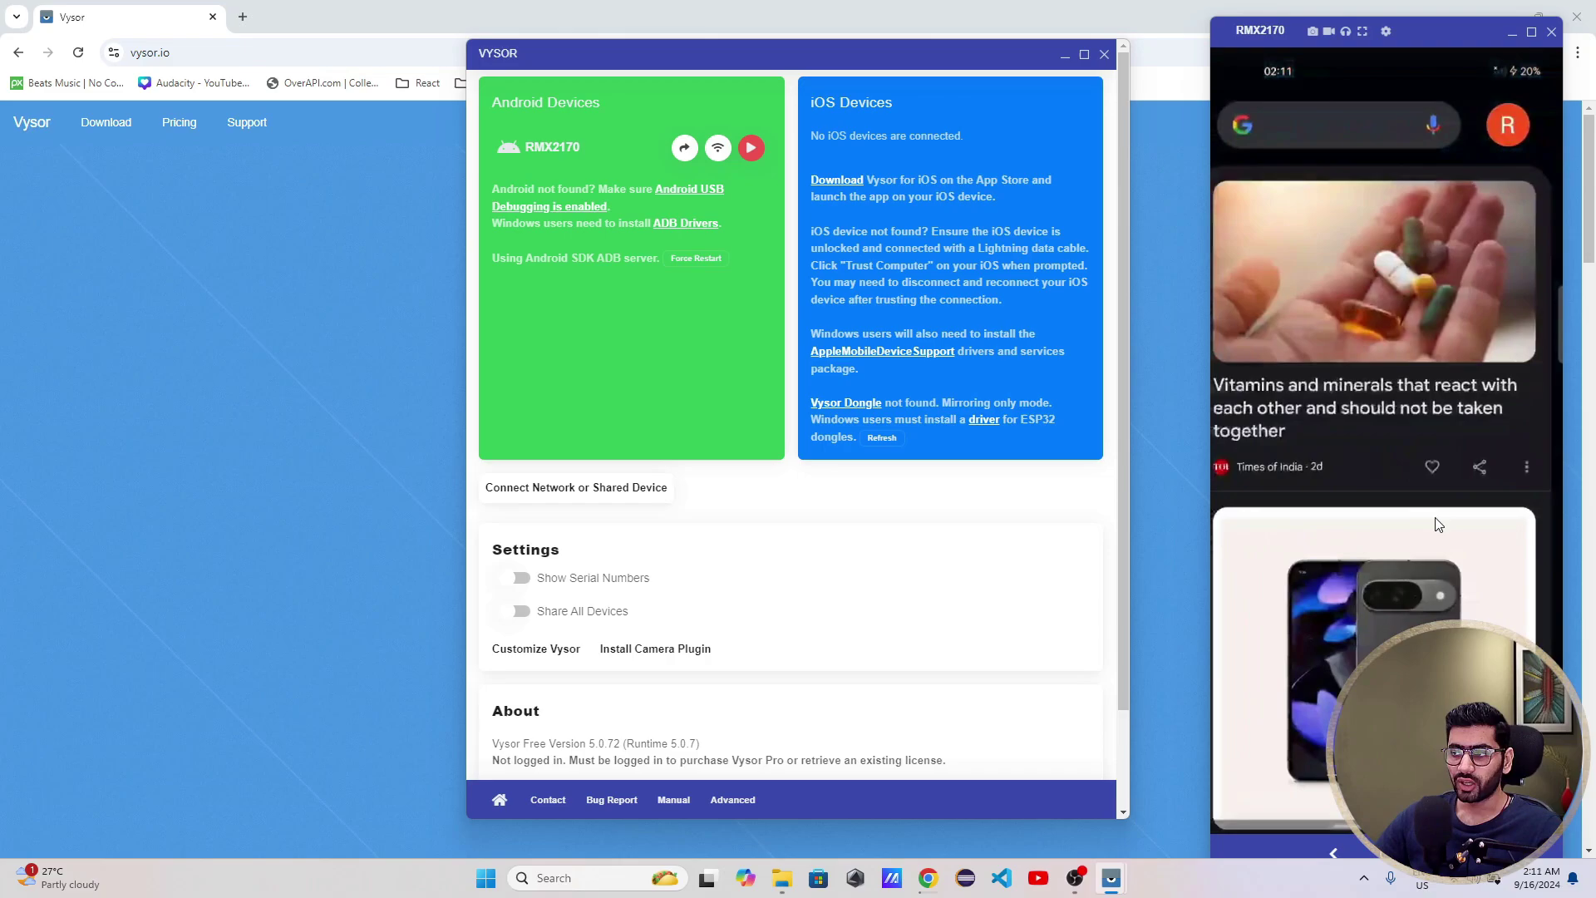
{"action": "left_click_drag", "start_coordinate": [1439, 449], "coordinate": [1361, 483]}
{"action": "left_click_drag", "start_coordinate": [1433, 523], "coordinate": [1341, 529]}
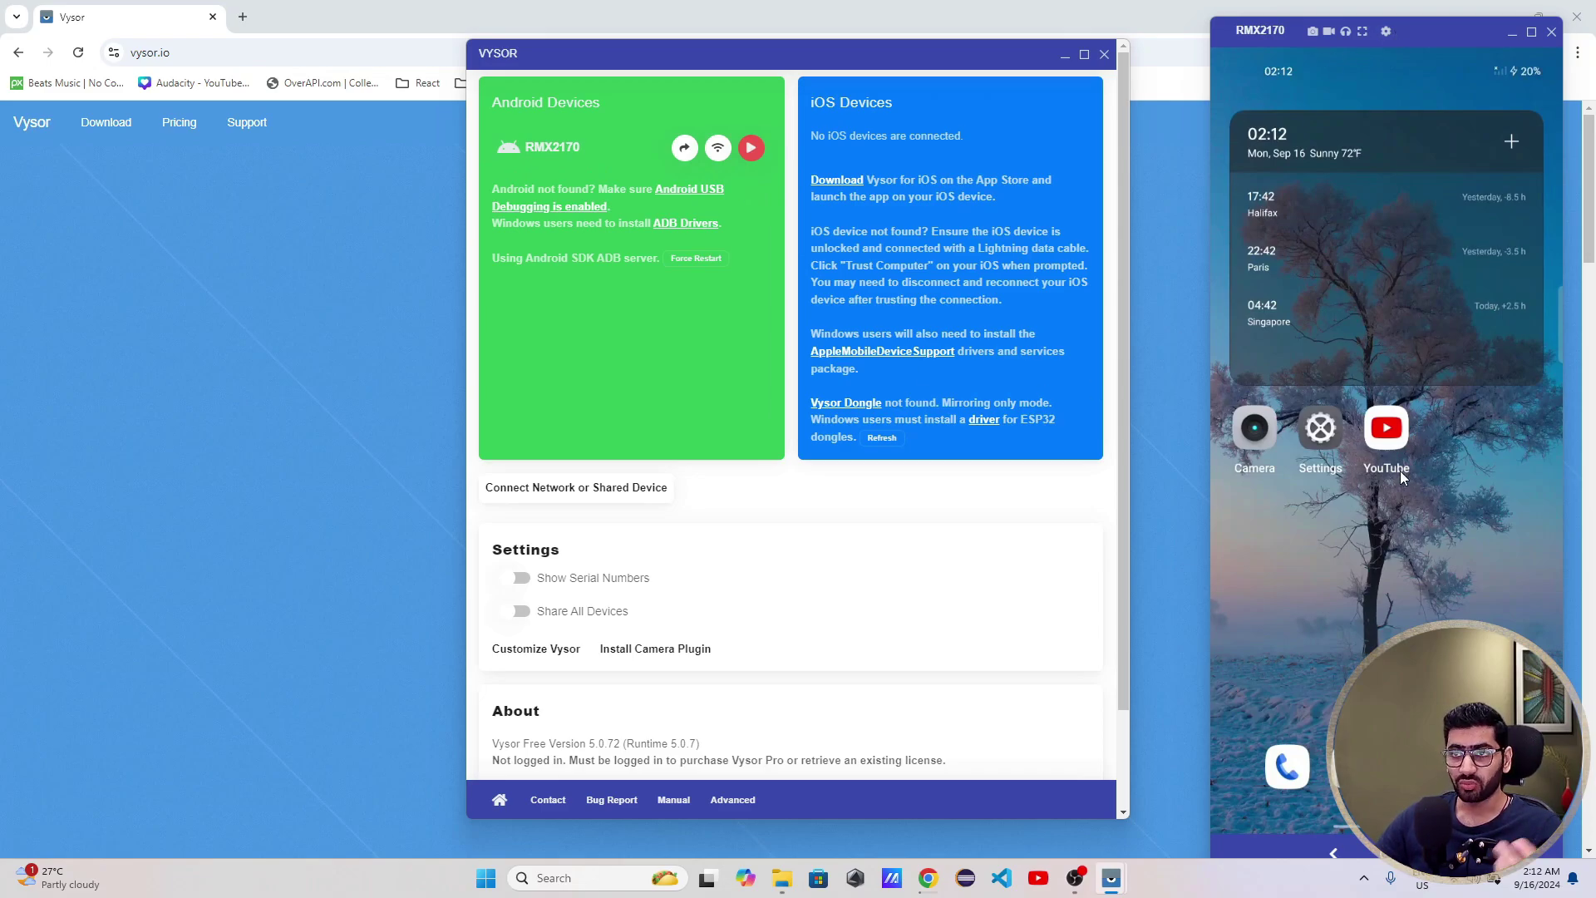
- Open Chrome on the mirrored phone, enter "efweger" in its search field and return to the home screen
{"action": "left_click_drag", "start_coordinate": [1415, 567], "coordinate": [1376, 461]}
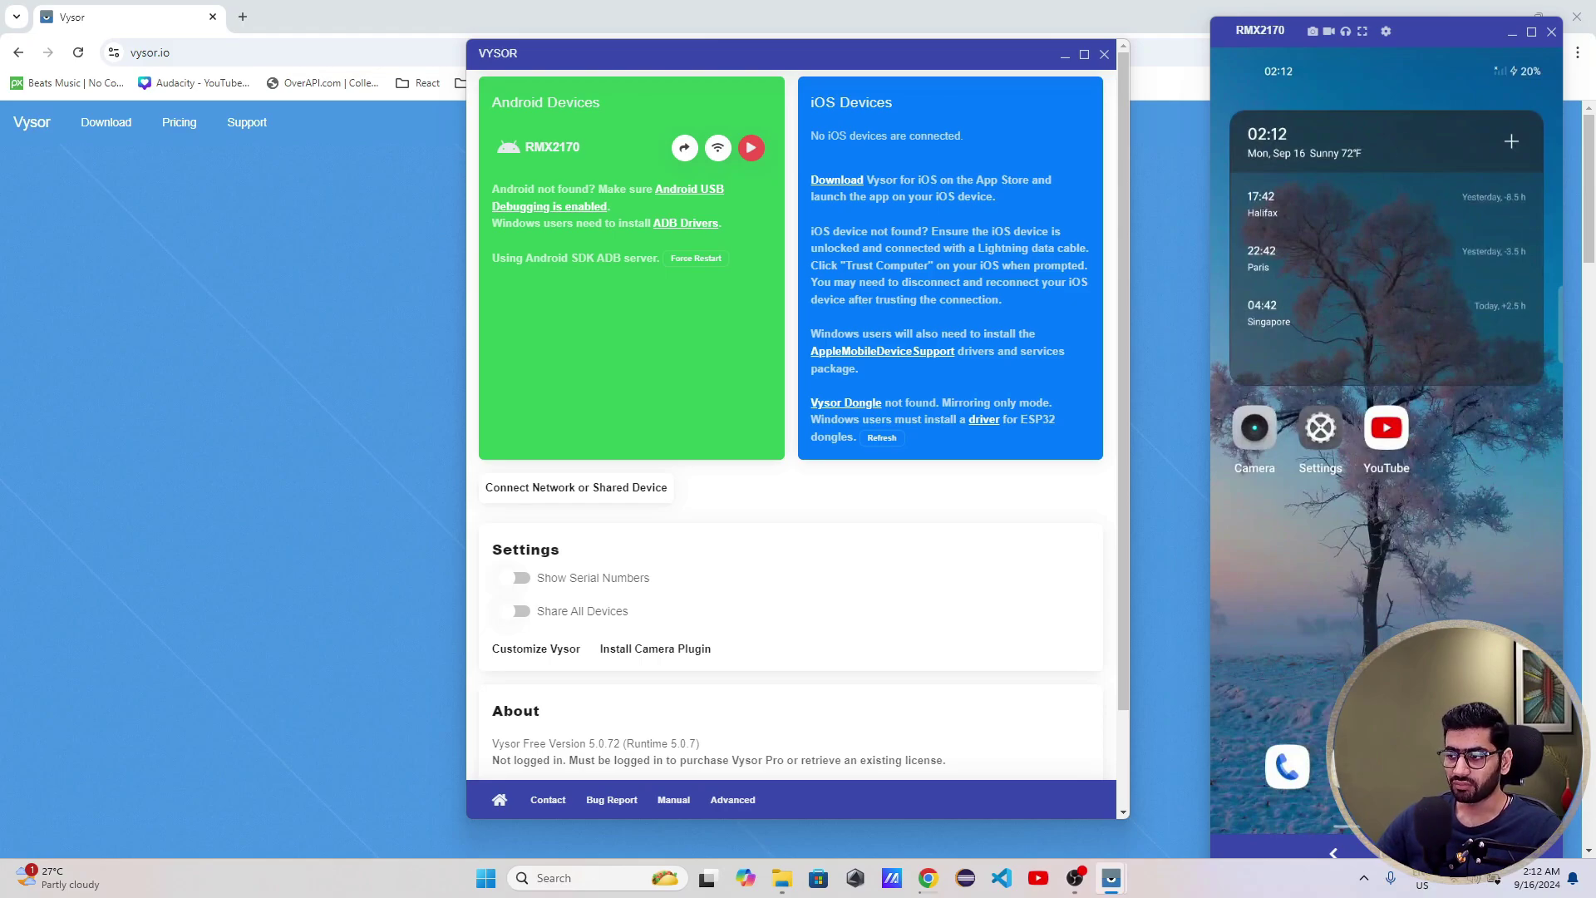
{"action": "left_click", "coordinate": [1326, 411]}
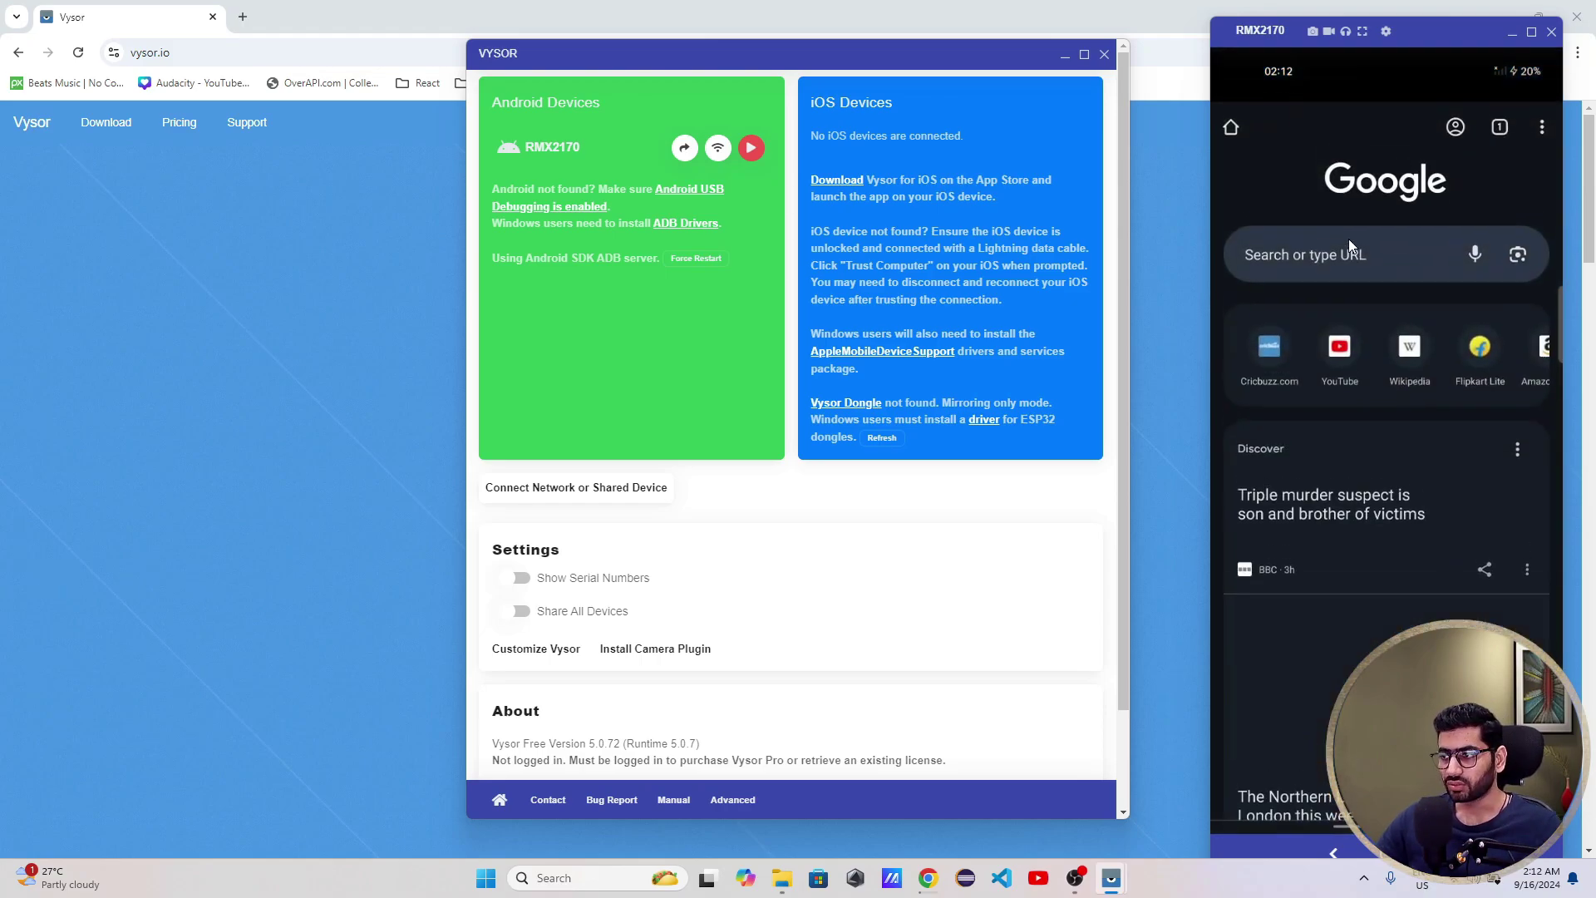
{"action": "left_click", "coordinate": [1343, 254]}
{"action": "type", "text": "efweger"}
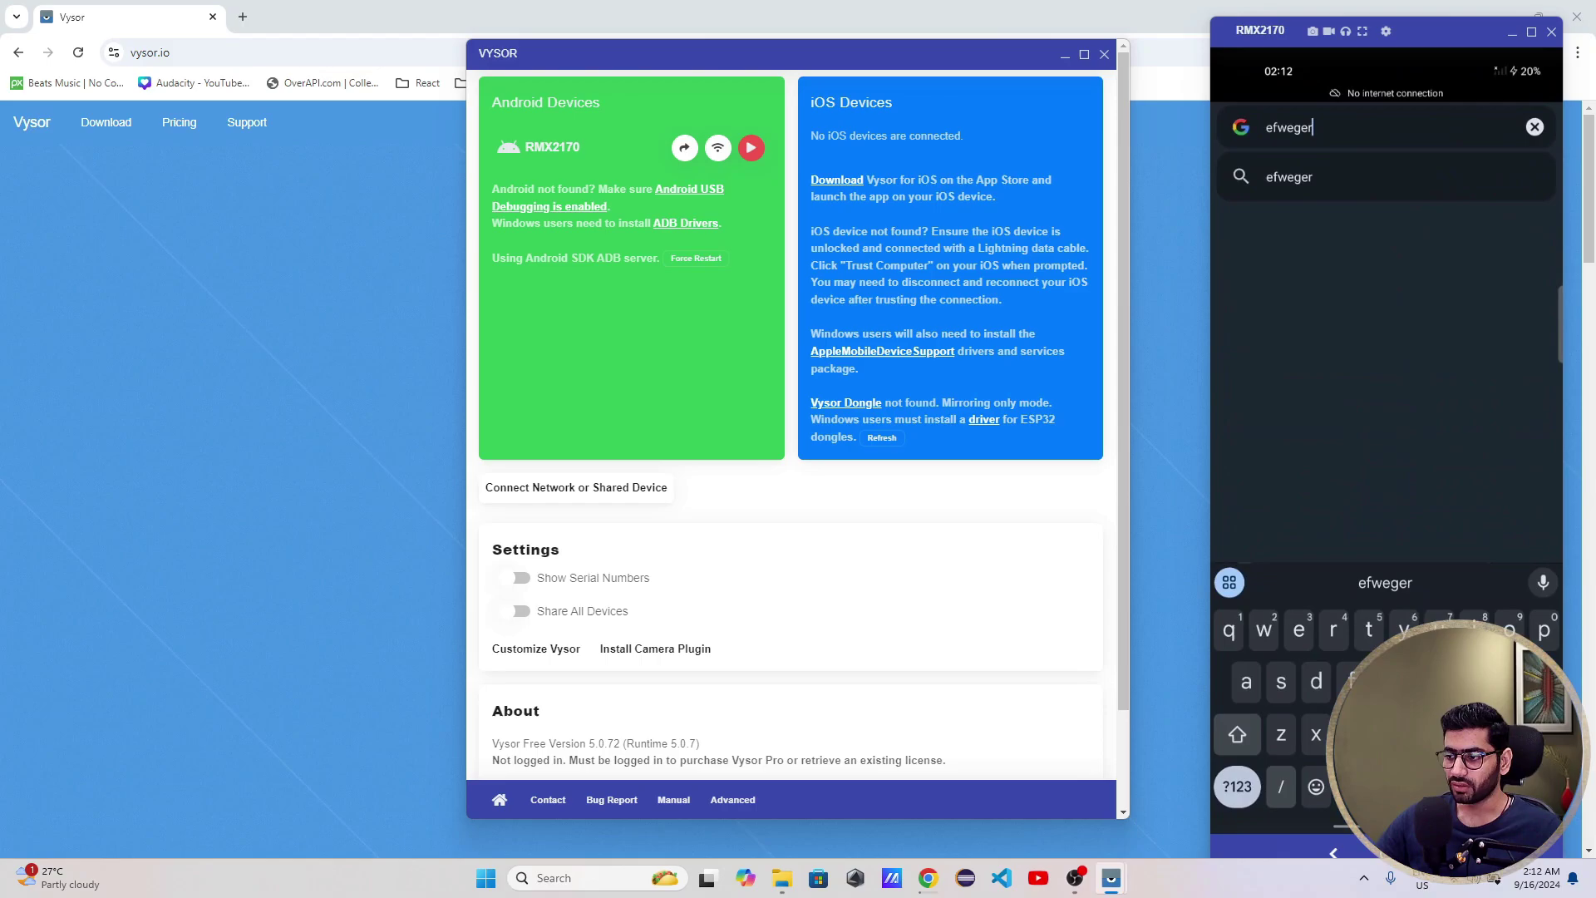
{"action": "left_click_drag", "start_coordinate": [1339, 827], "coordinate": [1511, 566]}
{"action": "left_click_drag", "start_coordinate": [1463, 511], "coordinate": [1322, 553]}
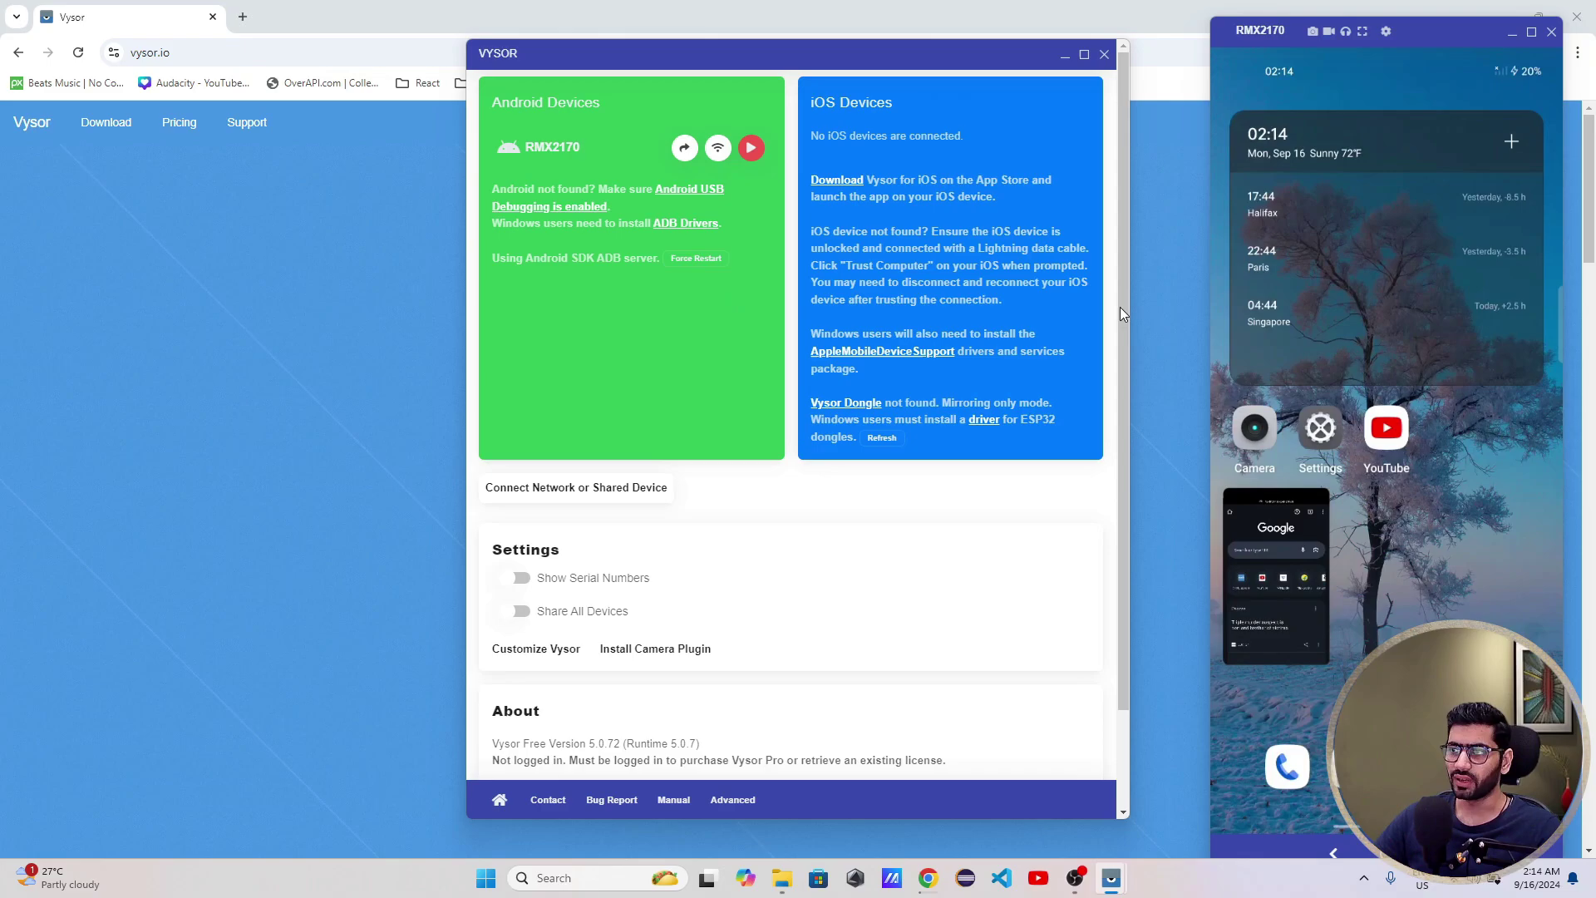
- Close the phone's mirror window, restart mirroring of RMX2170 and move the new window beside the Vysor window
{"action": "left_click", "coordinate": [1551, 34]}
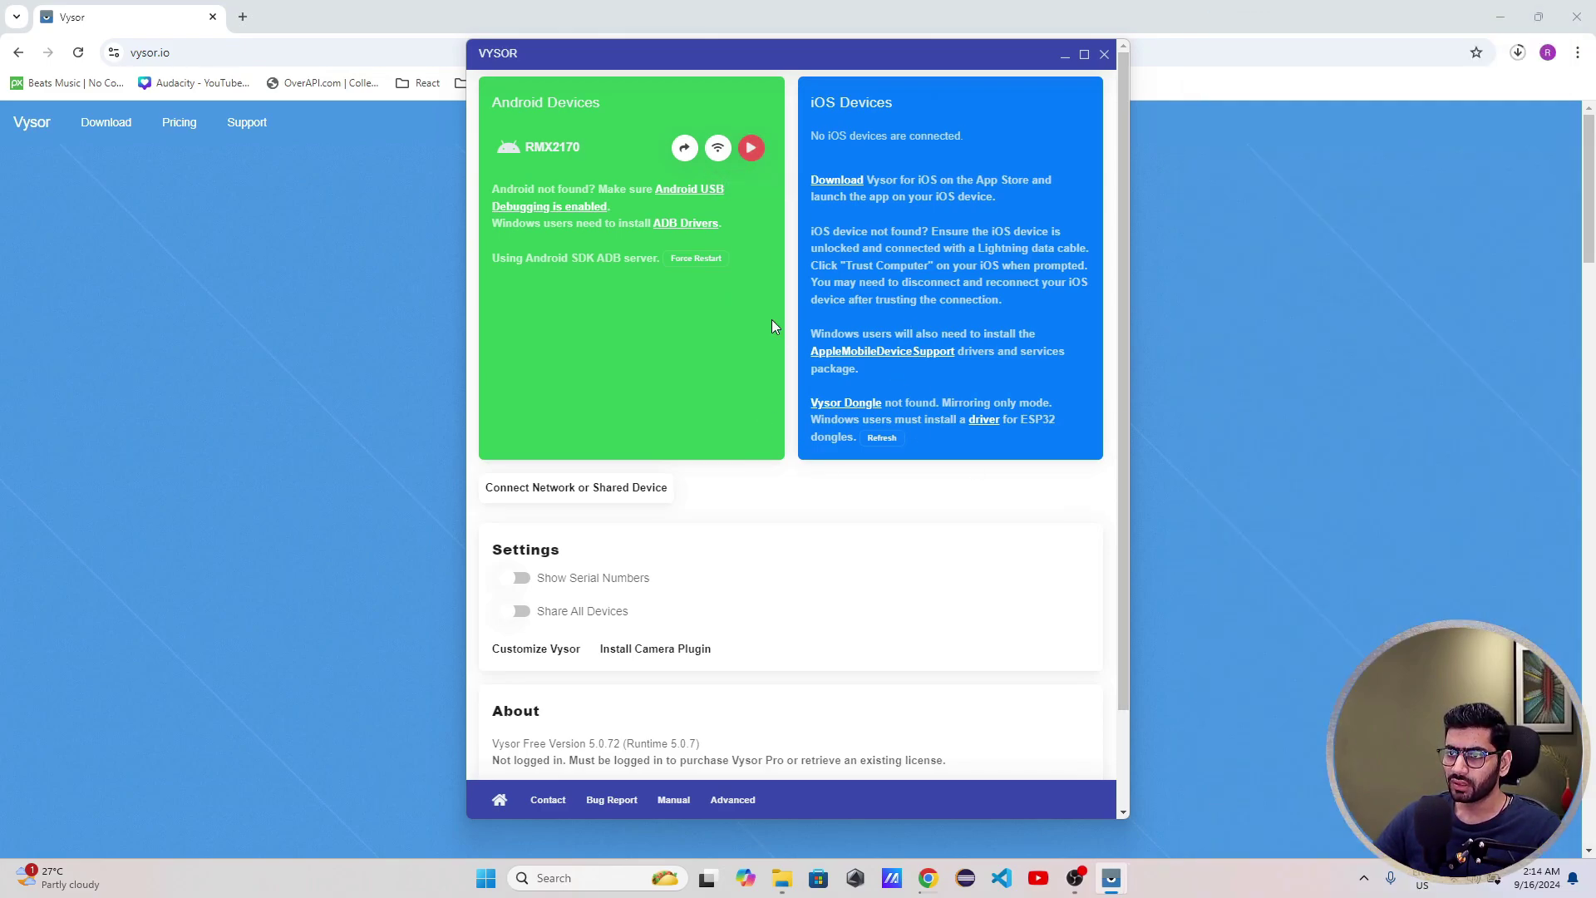
{"action": "left_click", "coordinate": [749, 146]}
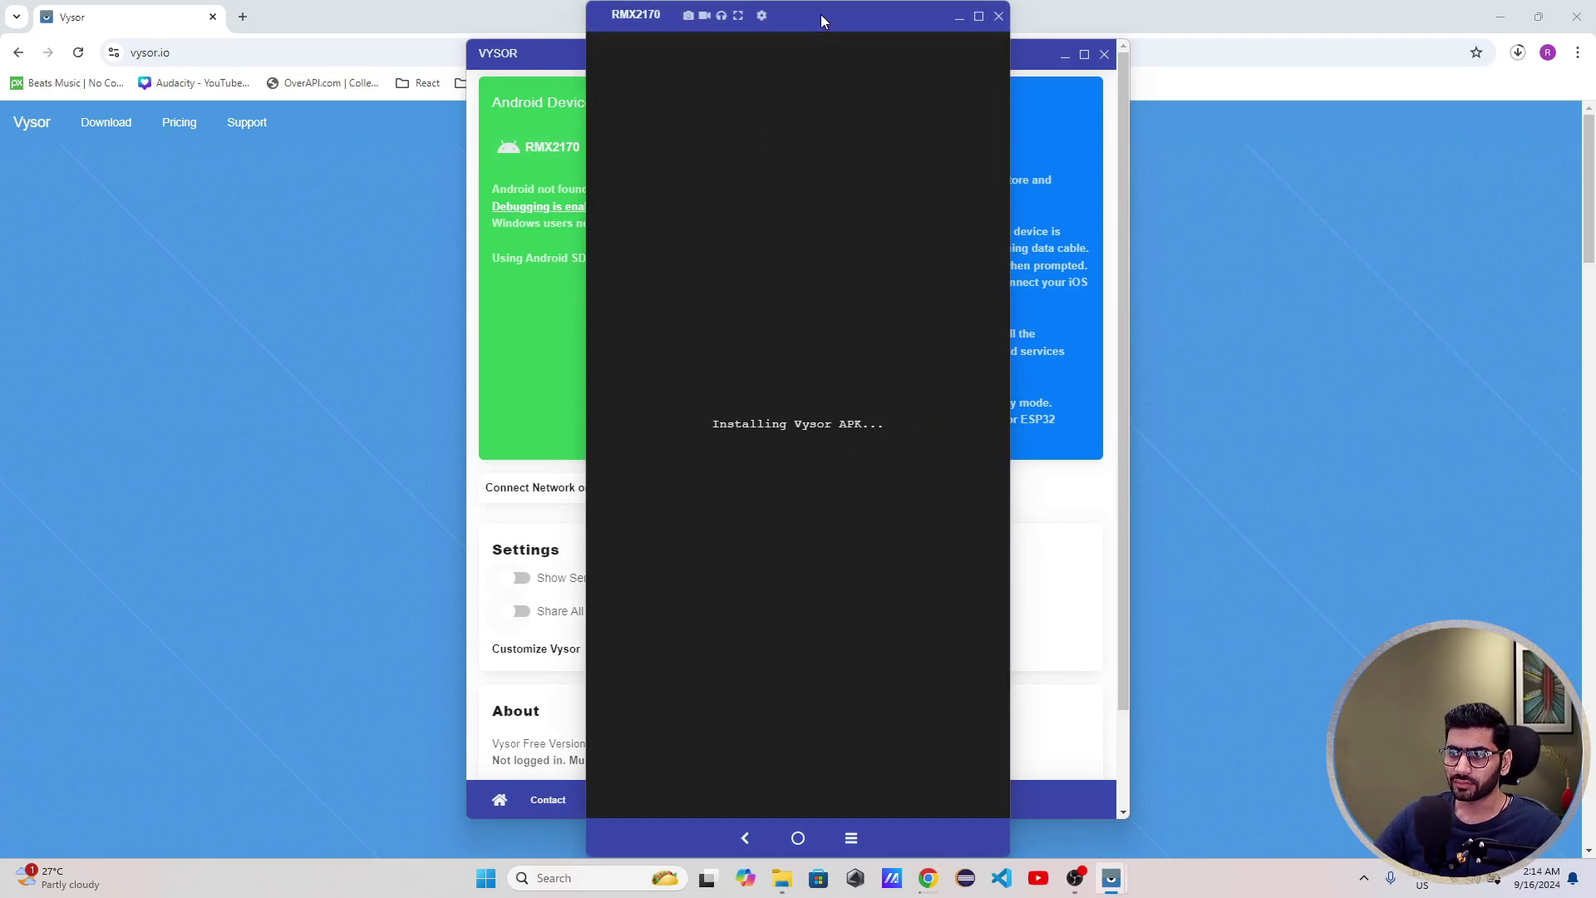
{"action": "left_click_drag", "start_coordinate": [819, 16], "coordinate": [1374, 21]}
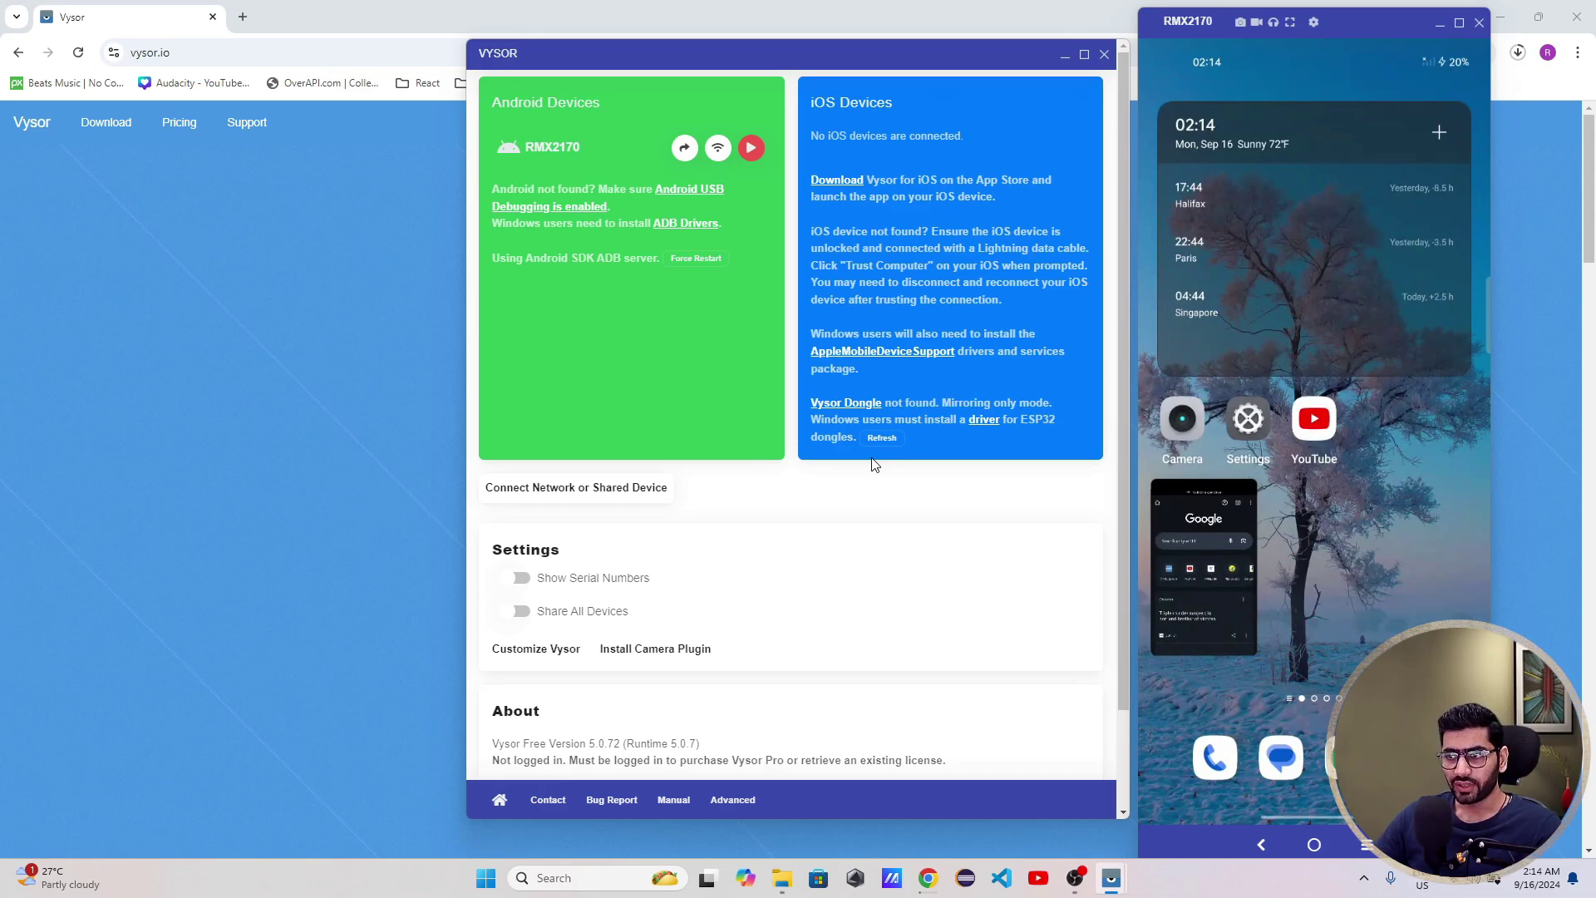
- Open the pricing section of the Vysor website to compare the Vysor and Vysor Pro features
{"action": "left_click", "coordinate": [162, 136]}
{"action": "left_click", "coordinate": [179, 124]}
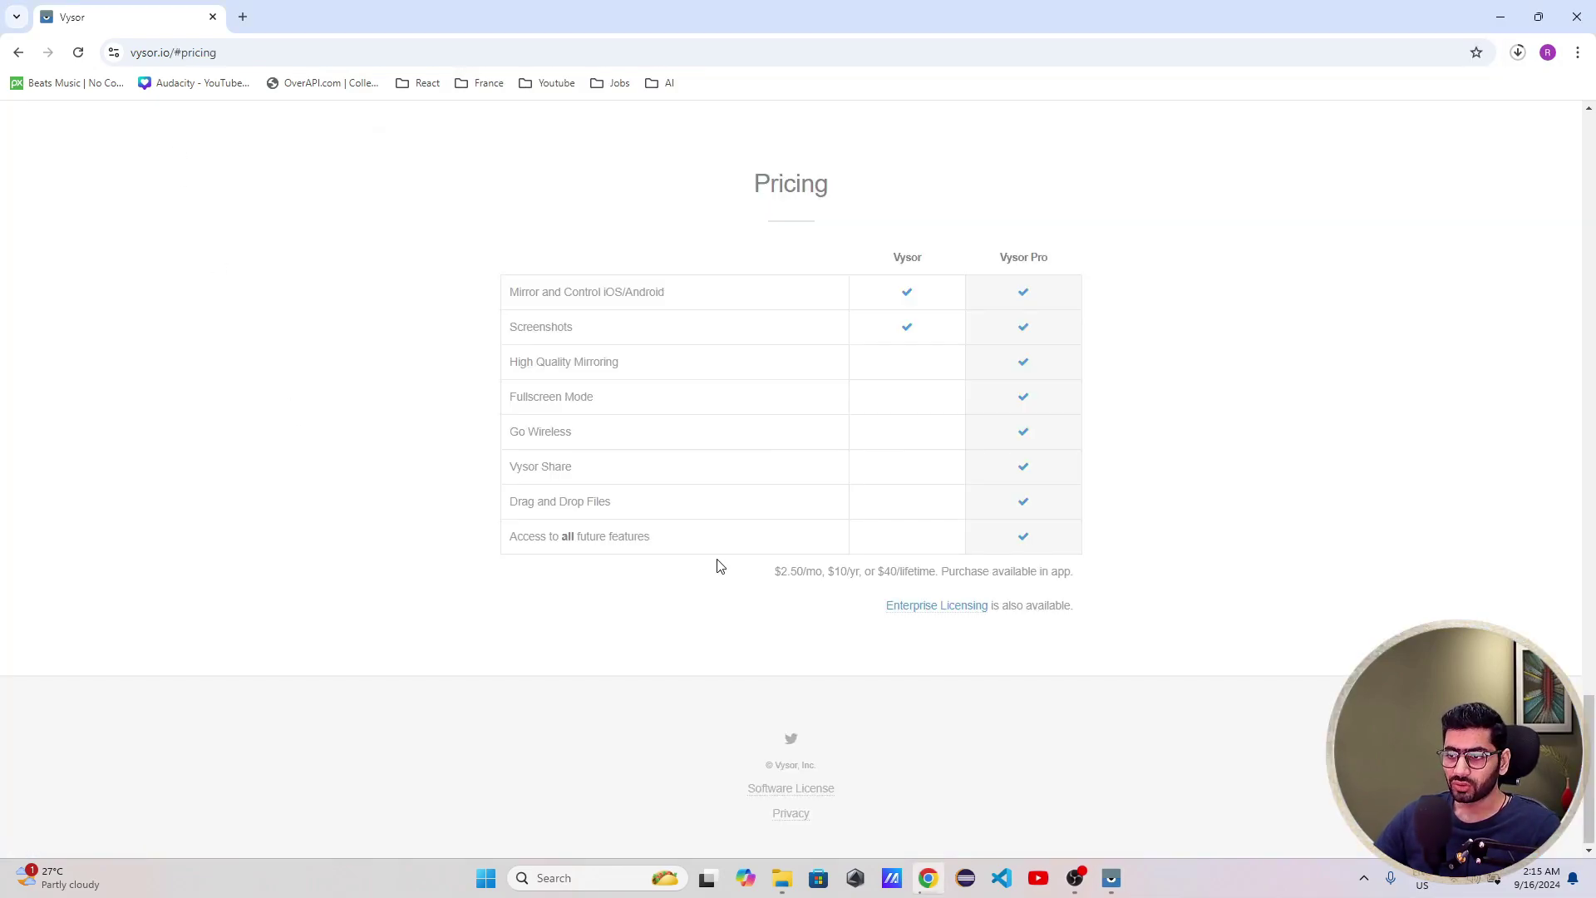